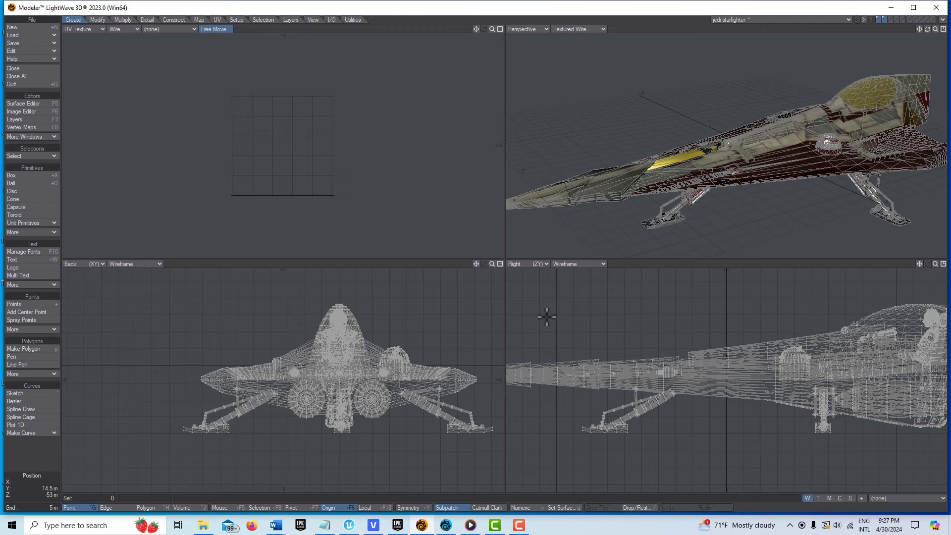
Switch to LightWave Layout and compare the camera view in Textured Shaded Solid Wireframe and VPR modes
left_click(447, 526)
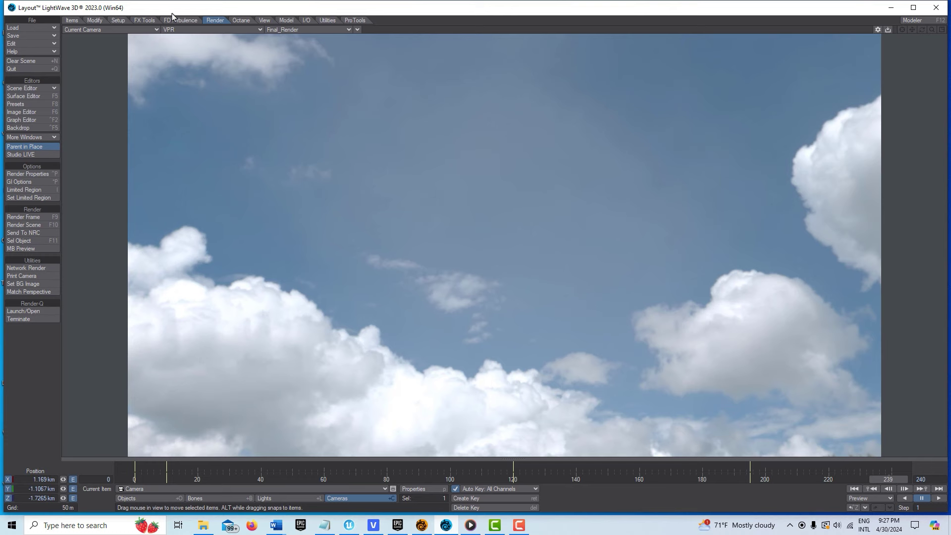
left_click(258, 30)
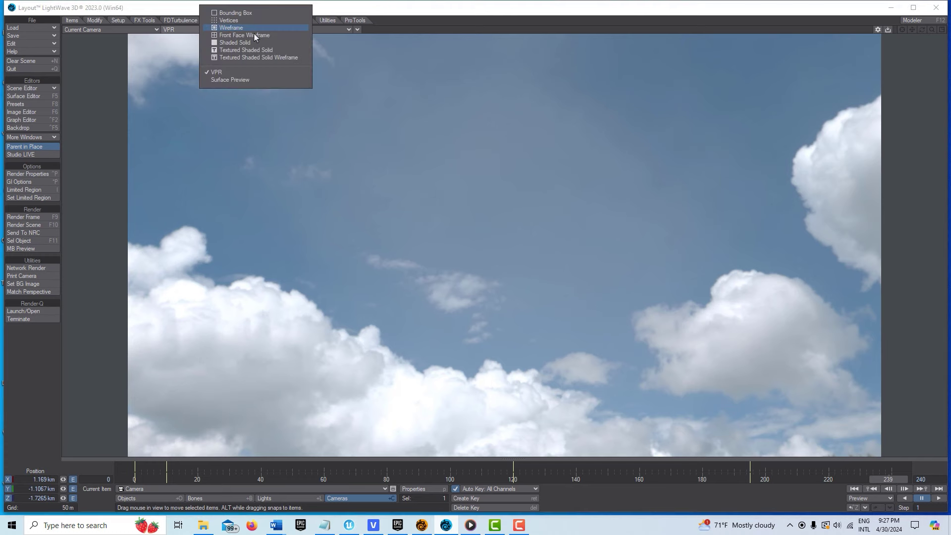
left_click(248, 58)
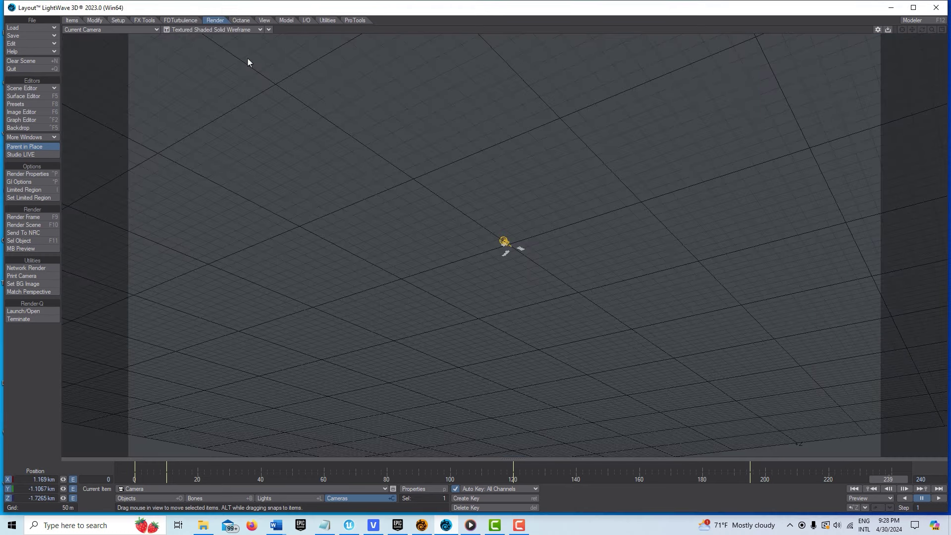
left_click(257, 30)
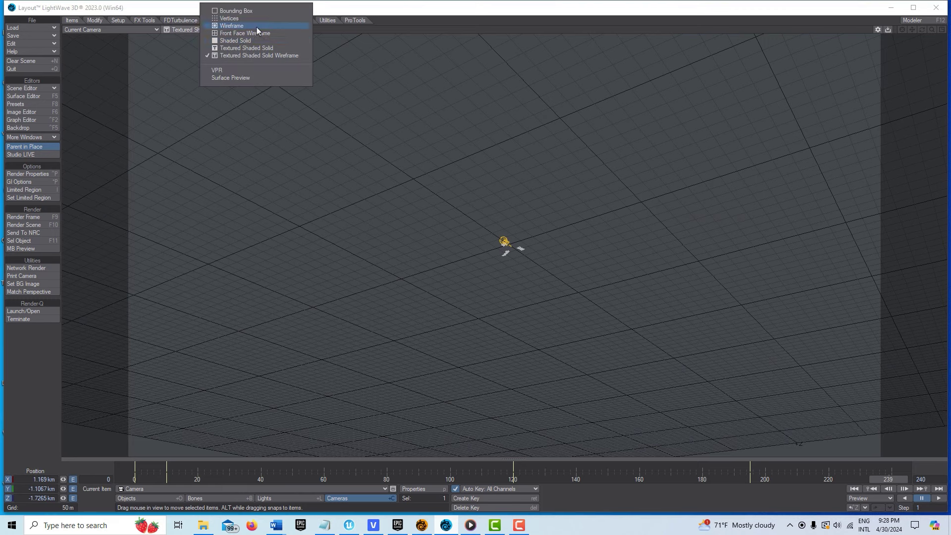
left_click(236, 70)
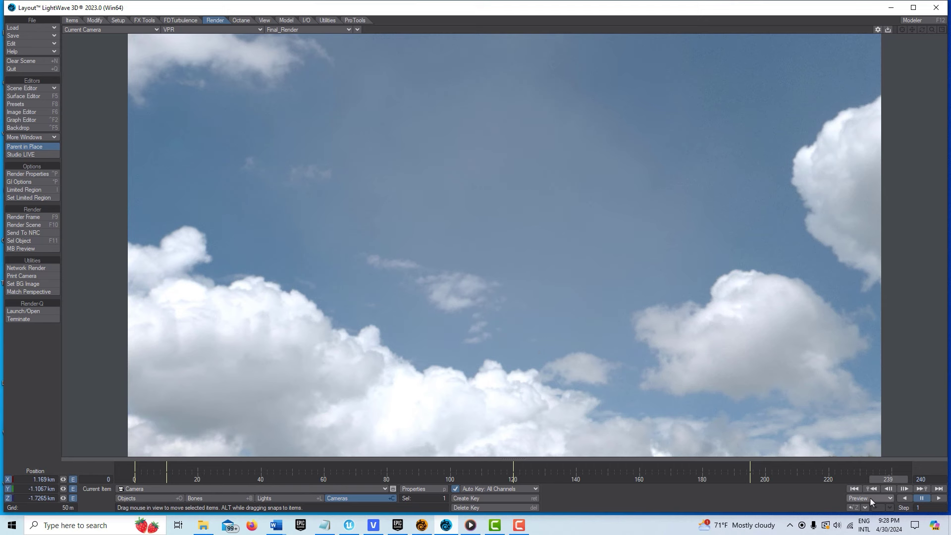
Rewind the starfighter animation to the first frame and scrub through the timeline
left_click(854, 488)
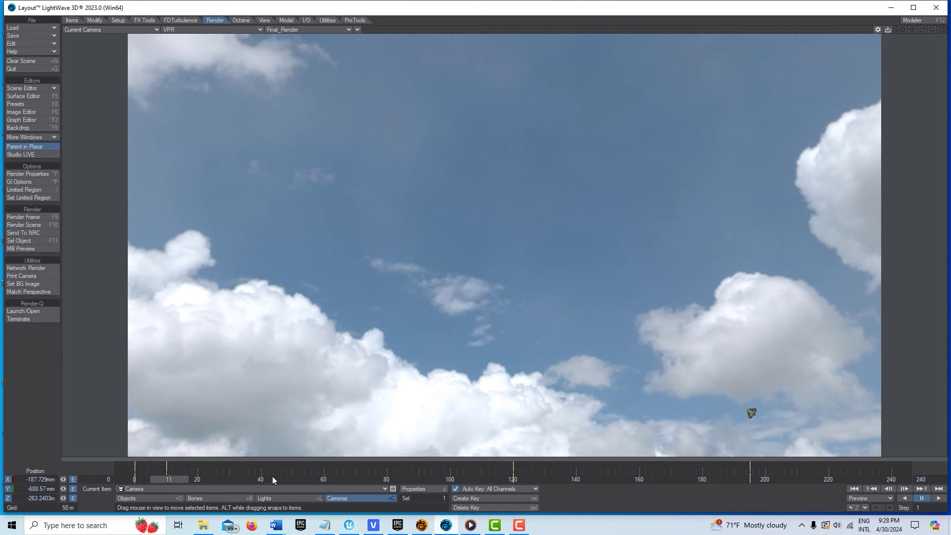
left_click_drag(177, 477, 480, 479)
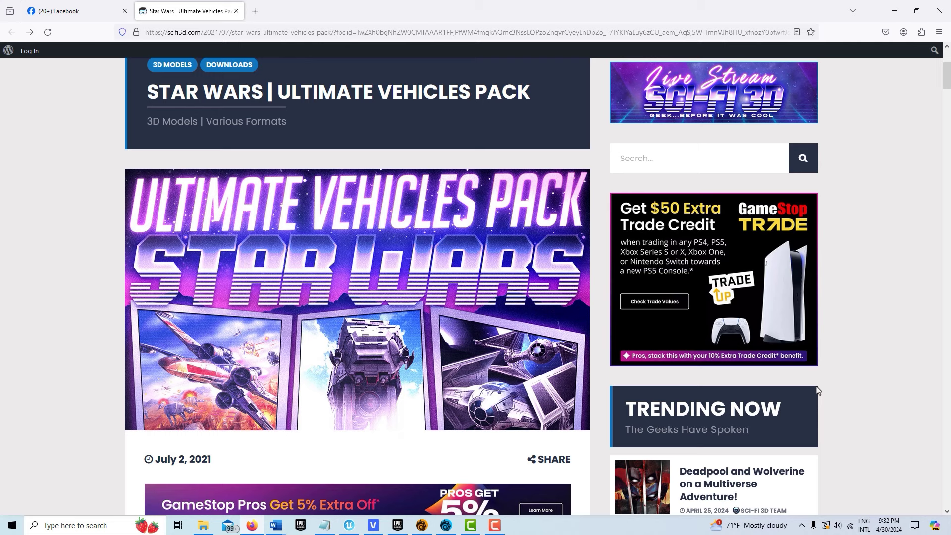
Look over the Star Wars Ultimate Vehicles Pack download page in the browser
scroll(812, 396, "down", 7)
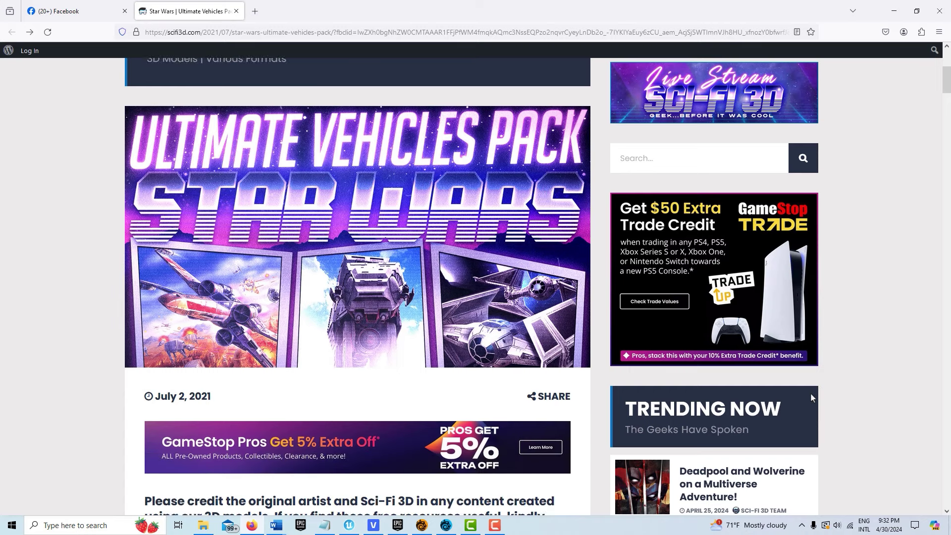
scroll(807, 413, "down", 4)
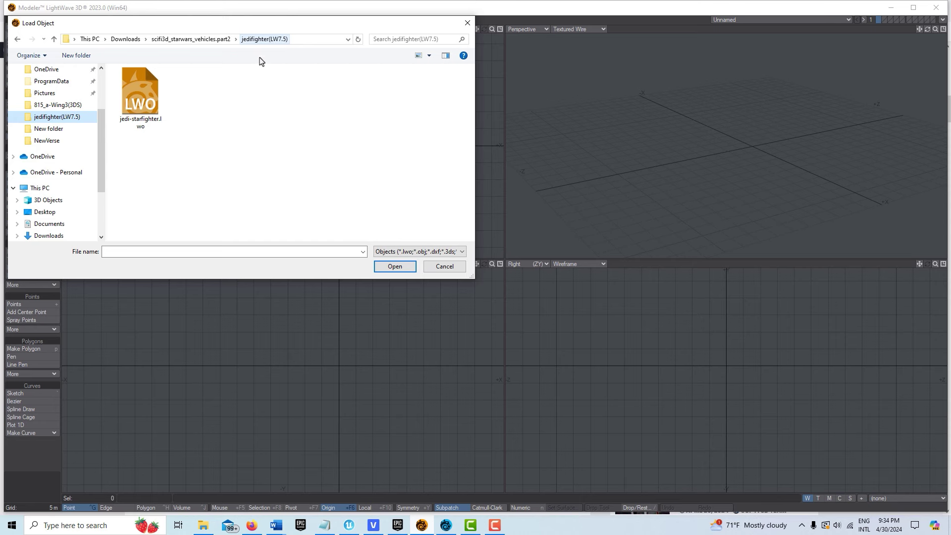
Load the object jedi-starfighter.lwo from the jedifighter(LW7.5) folder into Modeler and fit it in the viewports
left_click(146, 91)
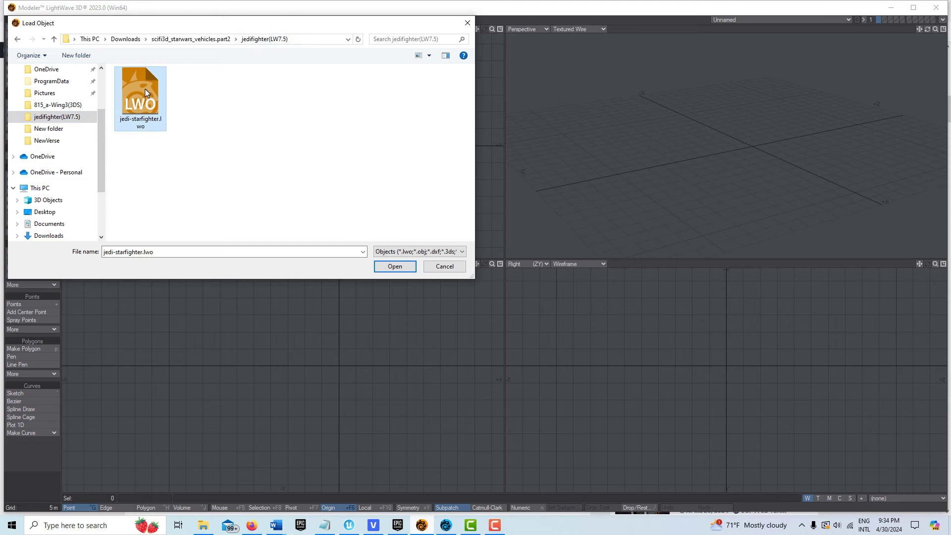
left_click(399, 268)
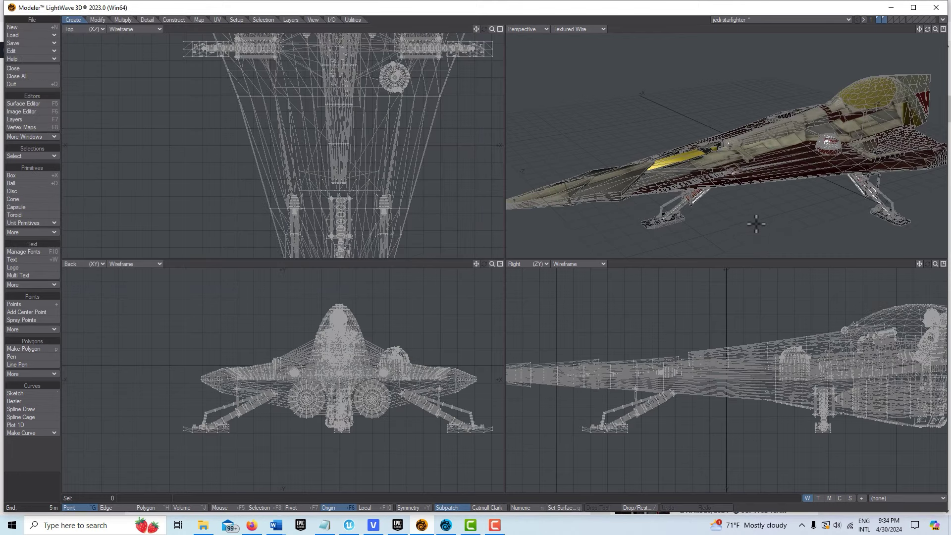
key("a")
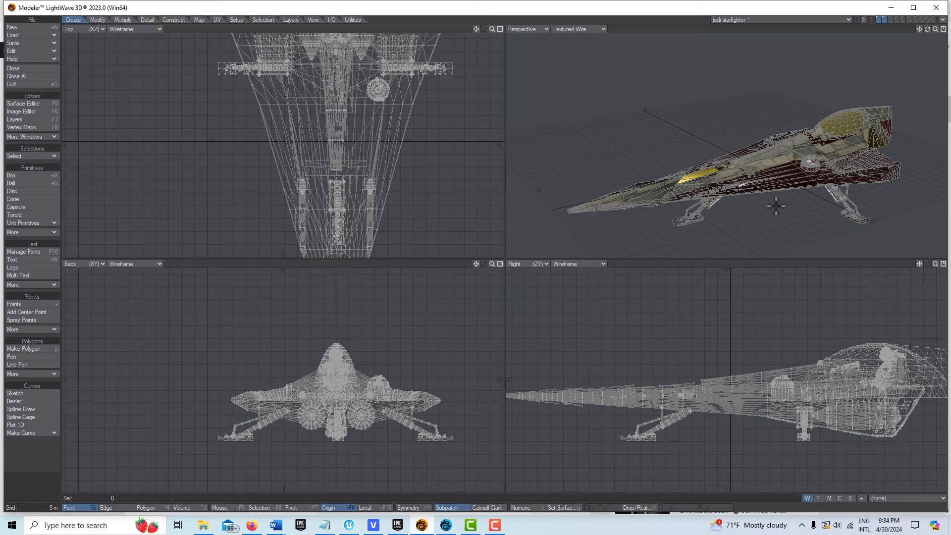
Save a copy of the starfighter object as jedi-starfighter1.lwo in the jedifighter(LW7.5) folder
left_click(18, 43)
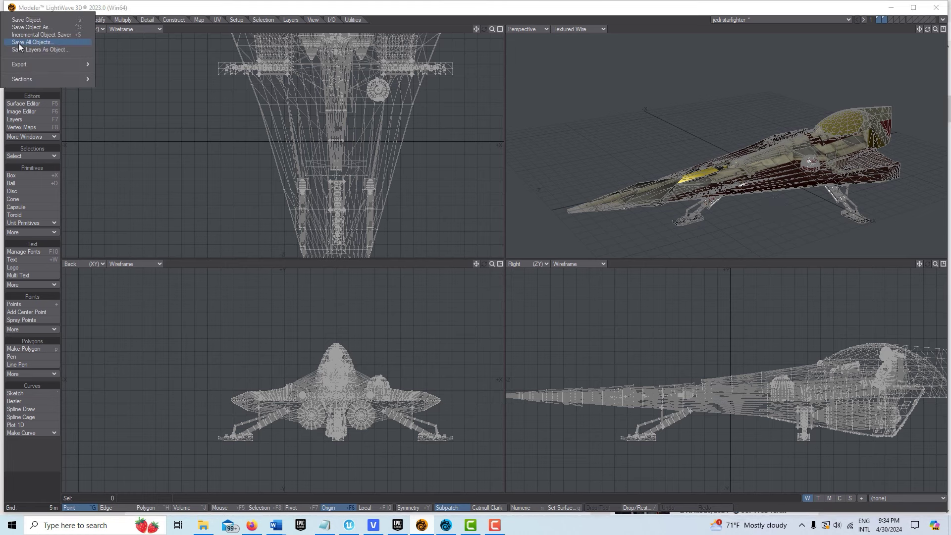
left_click(18, 29)
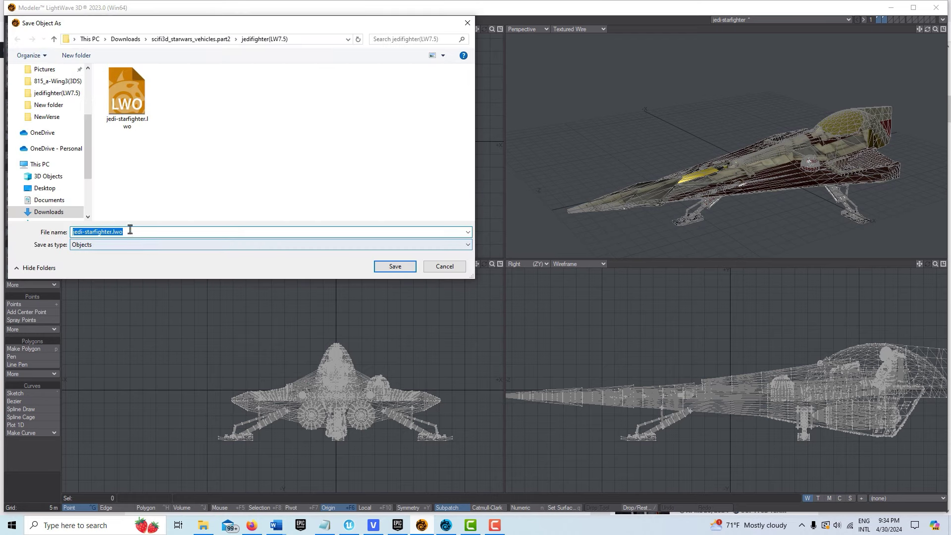
left_click(110, 232)
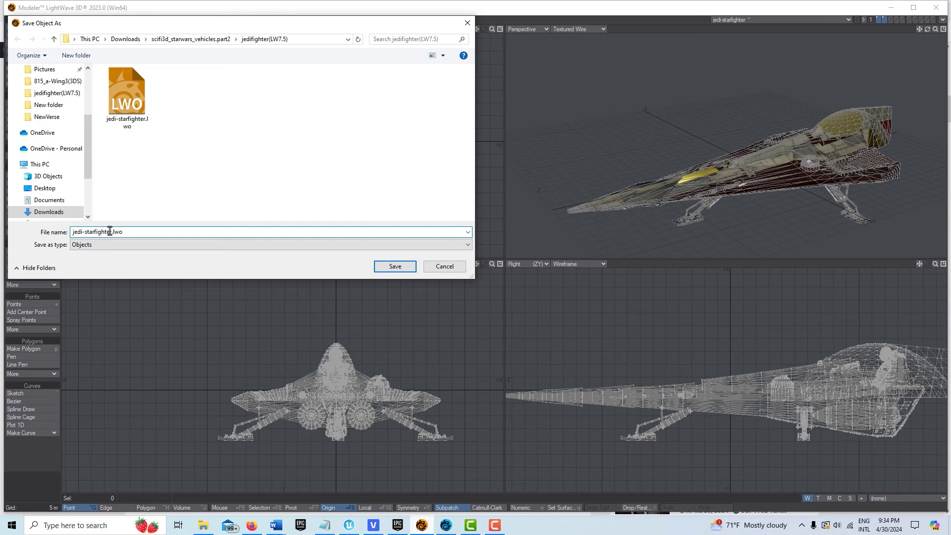
type("1")
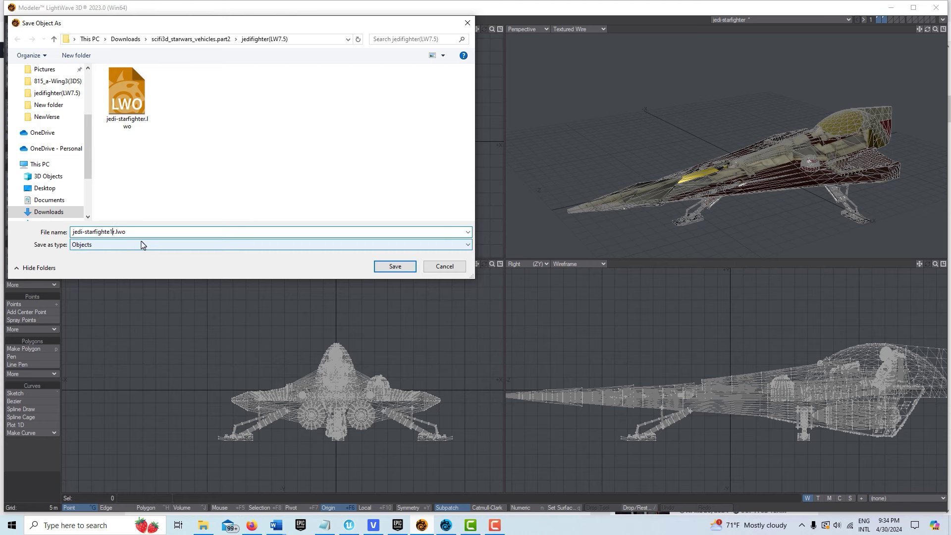
key("BackSpace")
key("Right")
type("1")
left_click(411, 268)
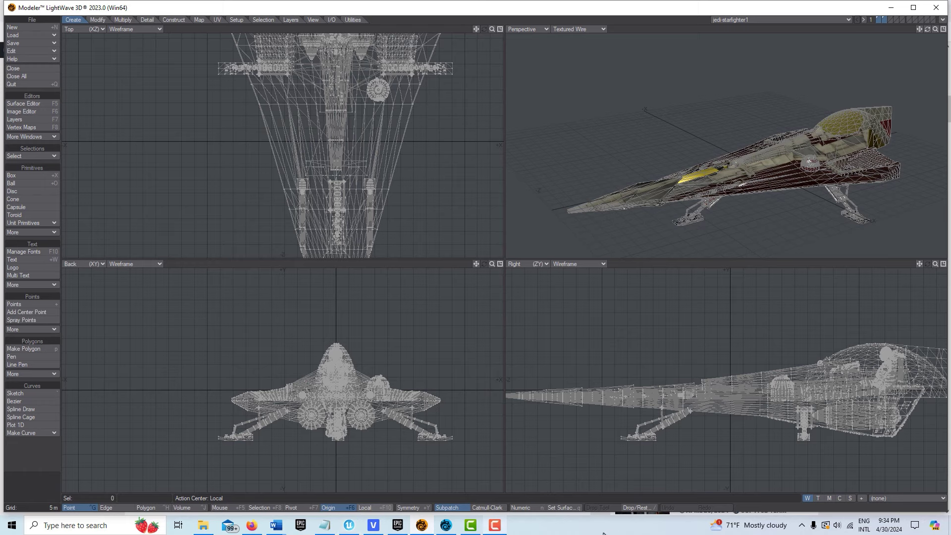
Switch to the browser and open the Symmetrical Garden 02 HDRI page on Poly Haven
left_click(445, 525)
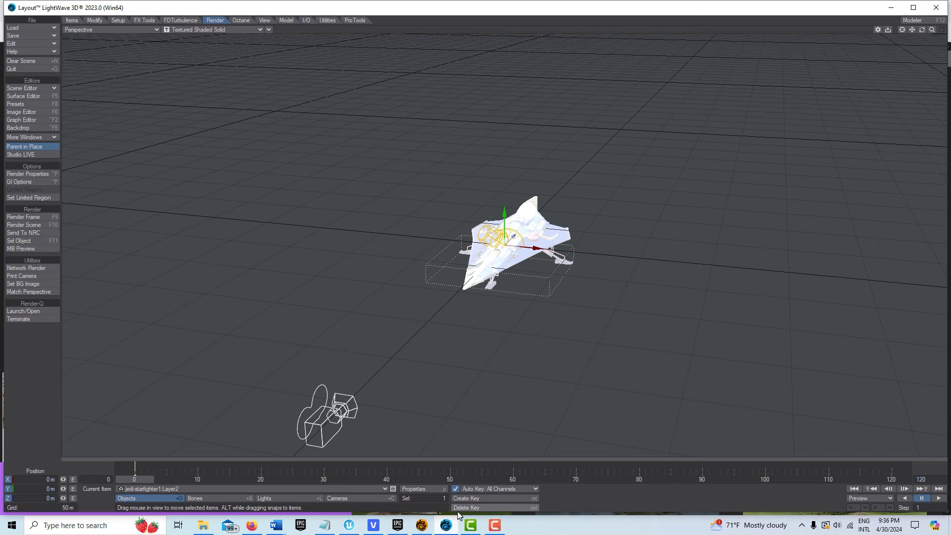
left_click(252, 525)
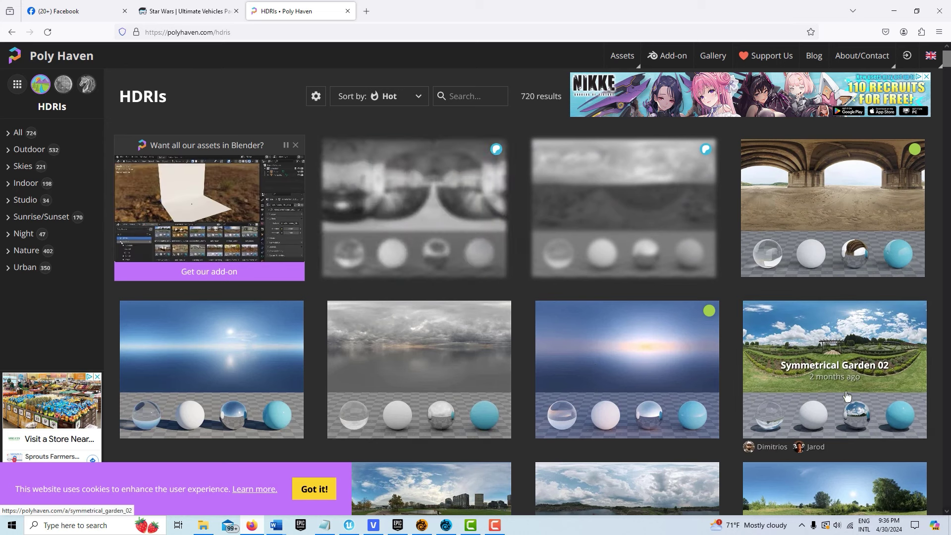
left_click(877, 372)
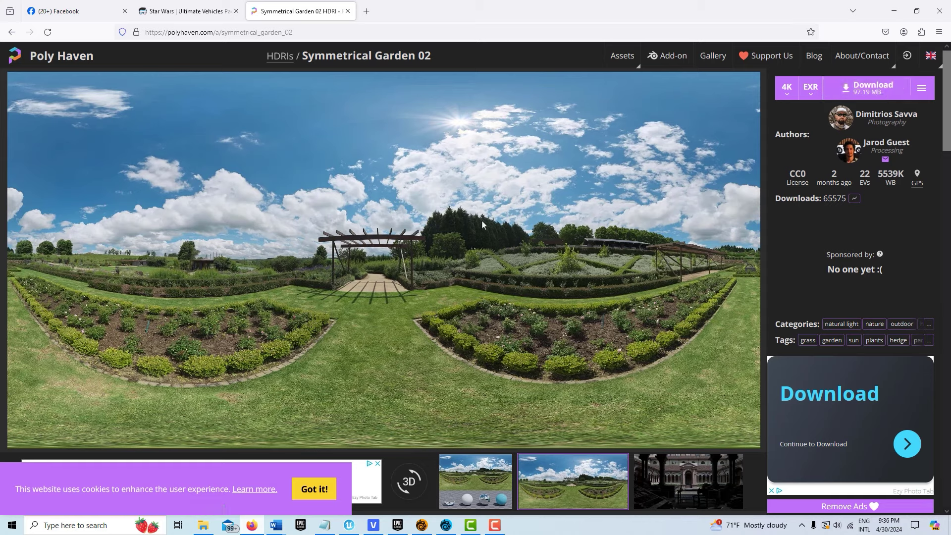
Return to Layout and turn off Use Global and Time Dependent in the EnvLight environment light's properties
left_click(445, 526)
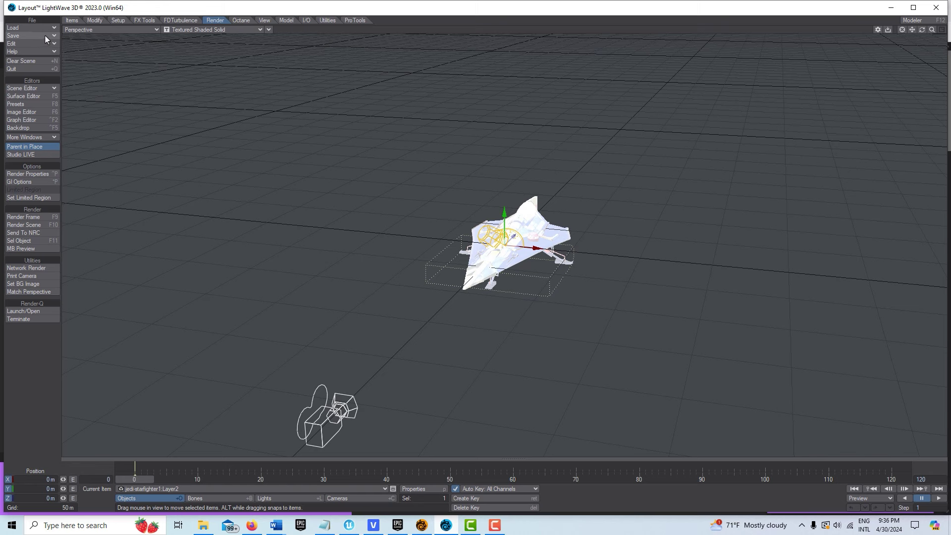
left_click(271, 499)
left_click(425, 487)
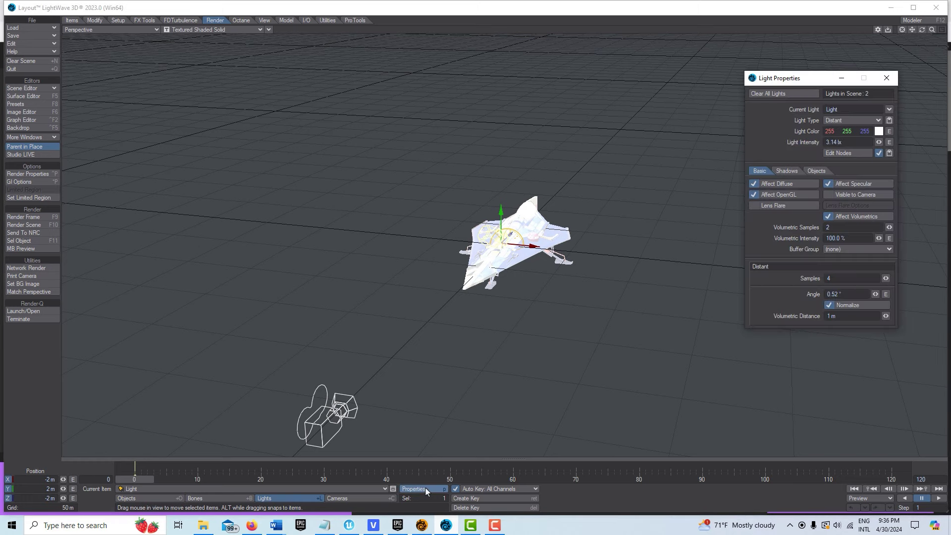
left_click(888, 110)
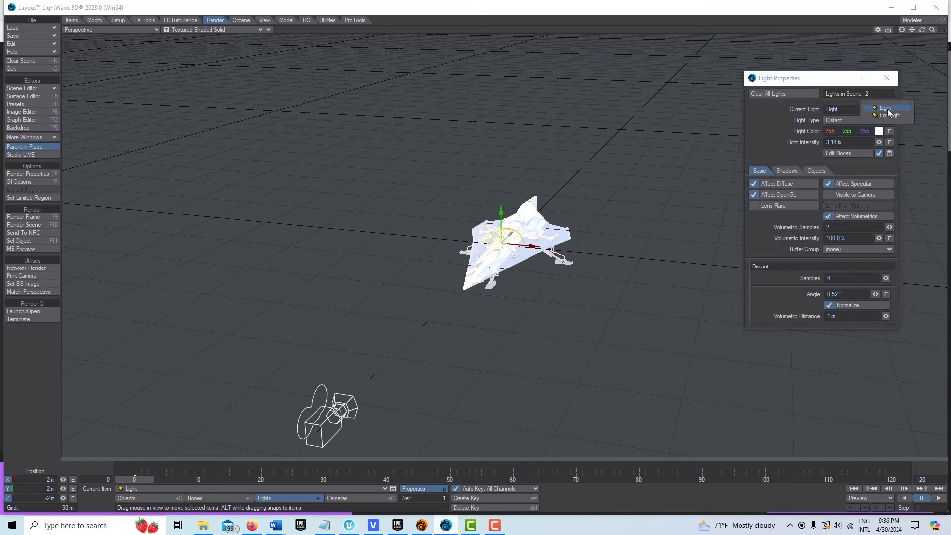
left_click(887, 118)
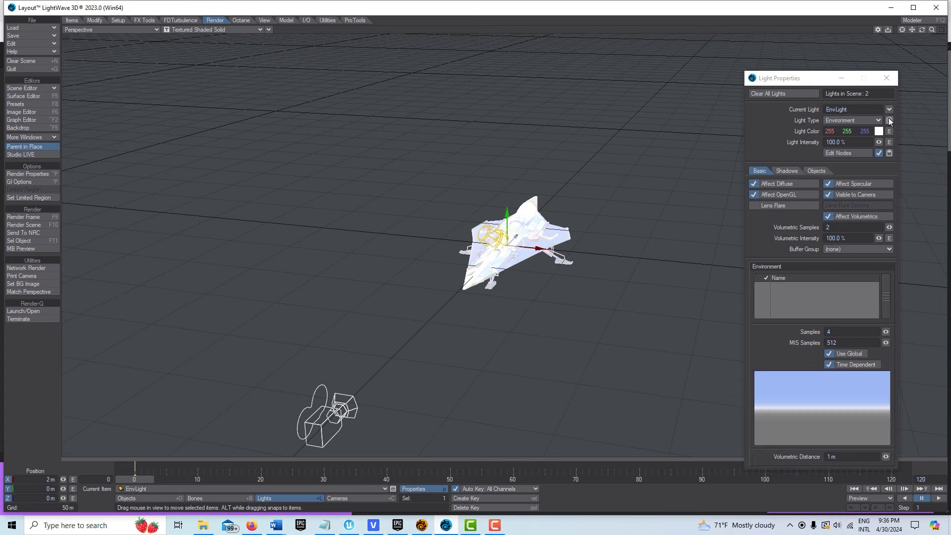
left_click(829, 354)
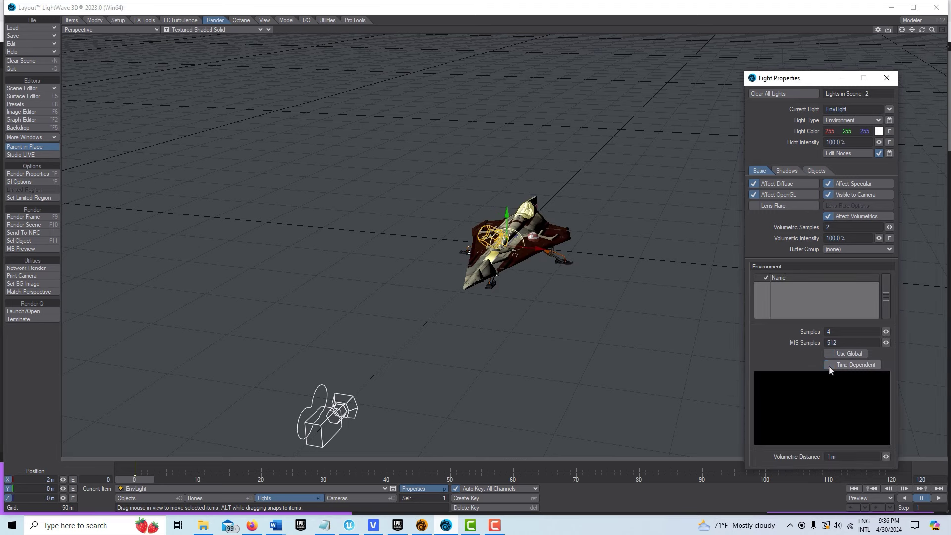
Add a Textured Environment to the EnvLight light and open its texture for editing
right_click(810, 296)
mouse_move(811, 295)
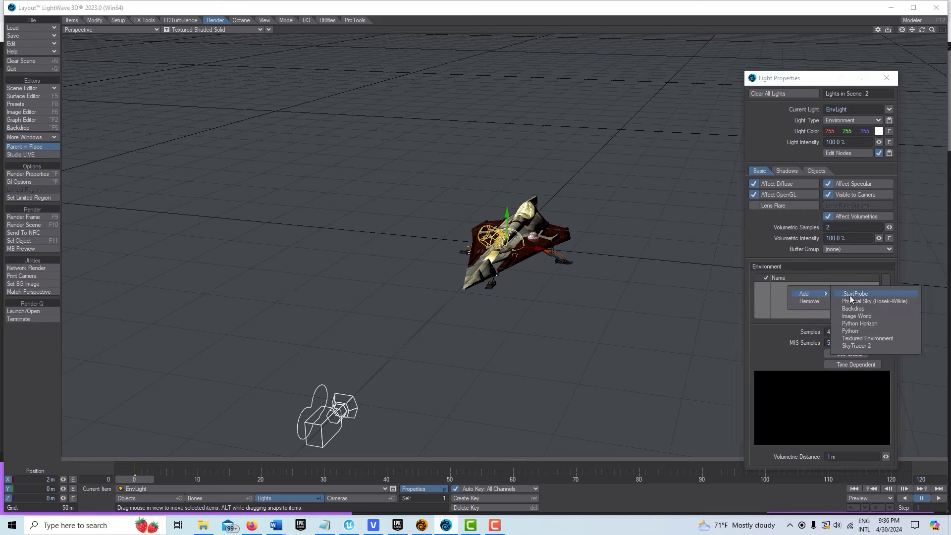
left_click(881, 343)
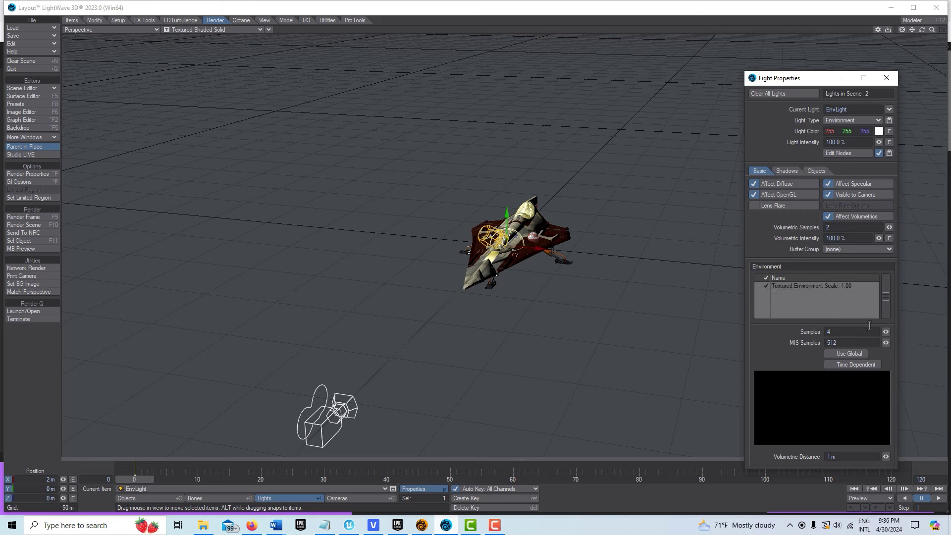
double_click(803, 289)
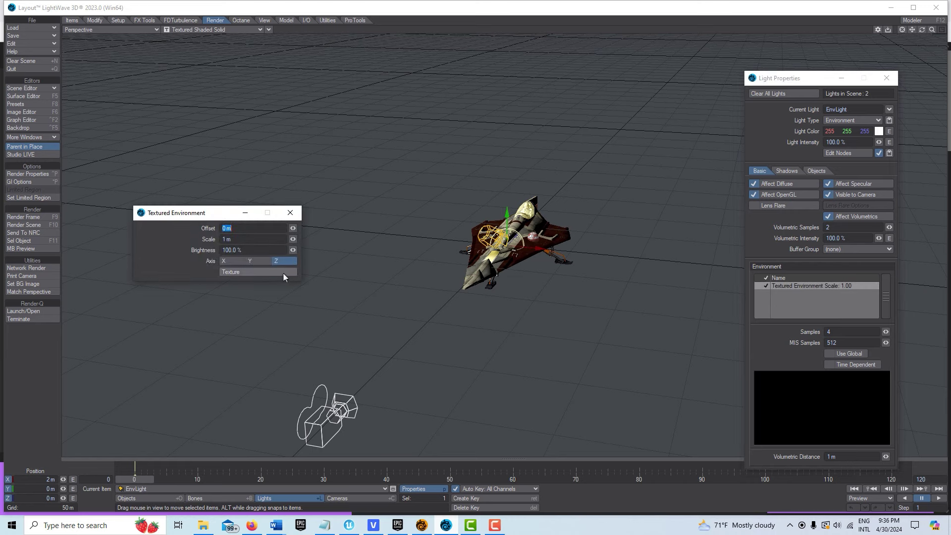
left_click(283, 270)
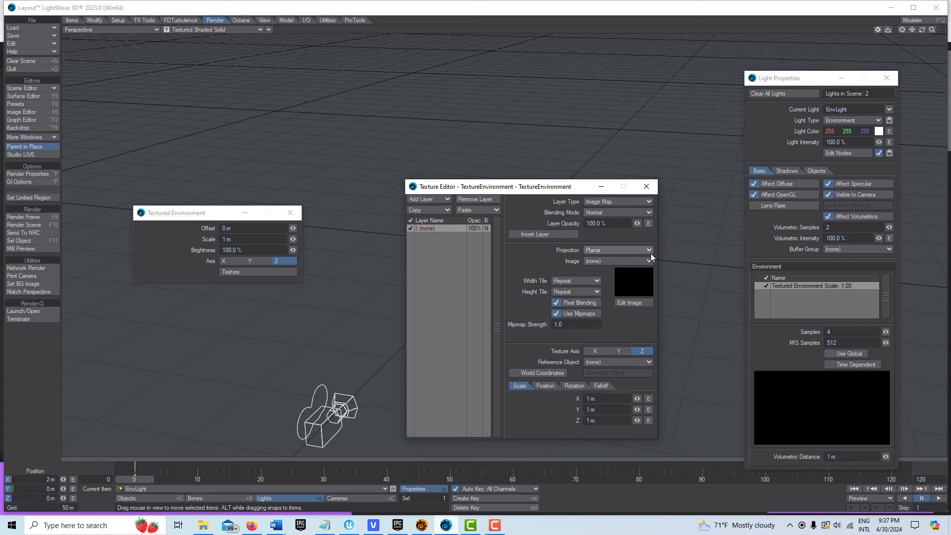
Map symmetrical_garden_02_4k.exr onto the environment texture with Spherical projection and texture axis Y, and minimise the Texture Editor
left_click(650, 252)
left_click(648, 265)
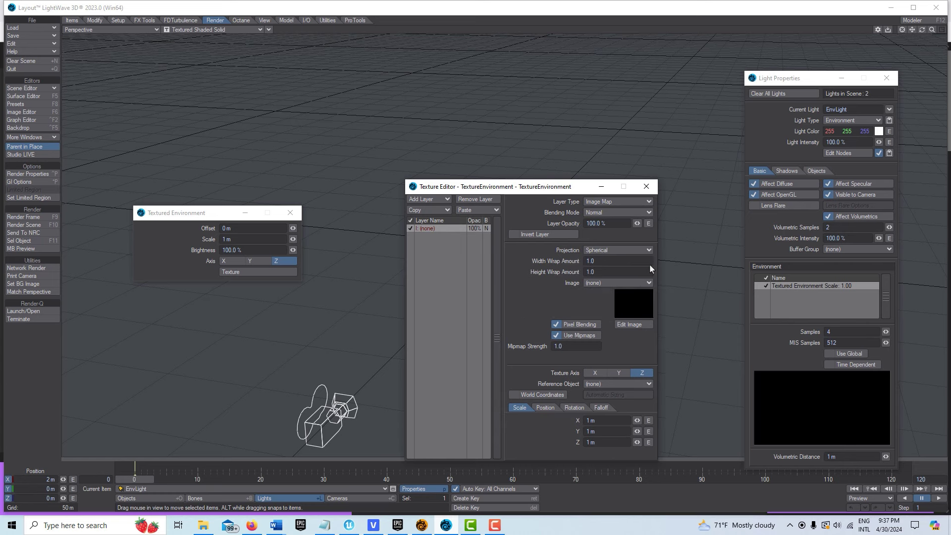
left_click(649, 283)
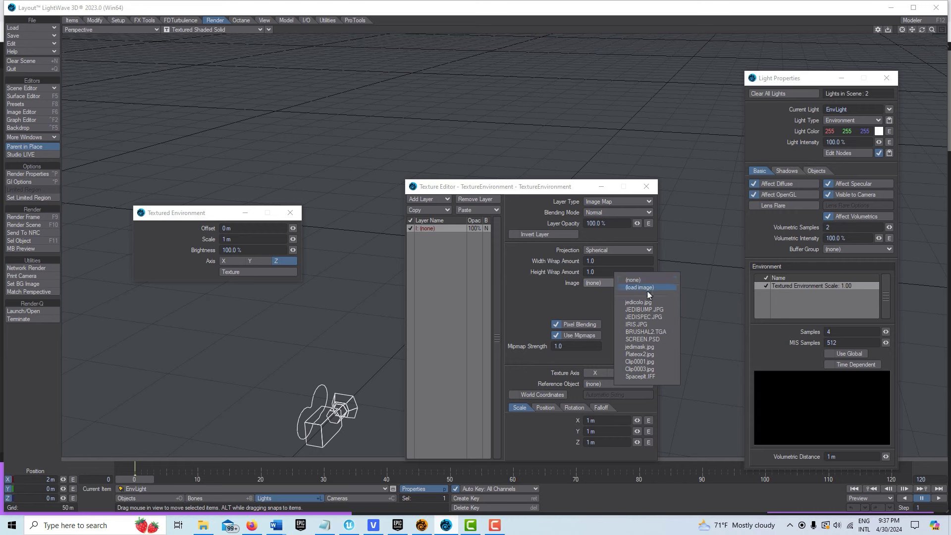
left_click(644, 288)
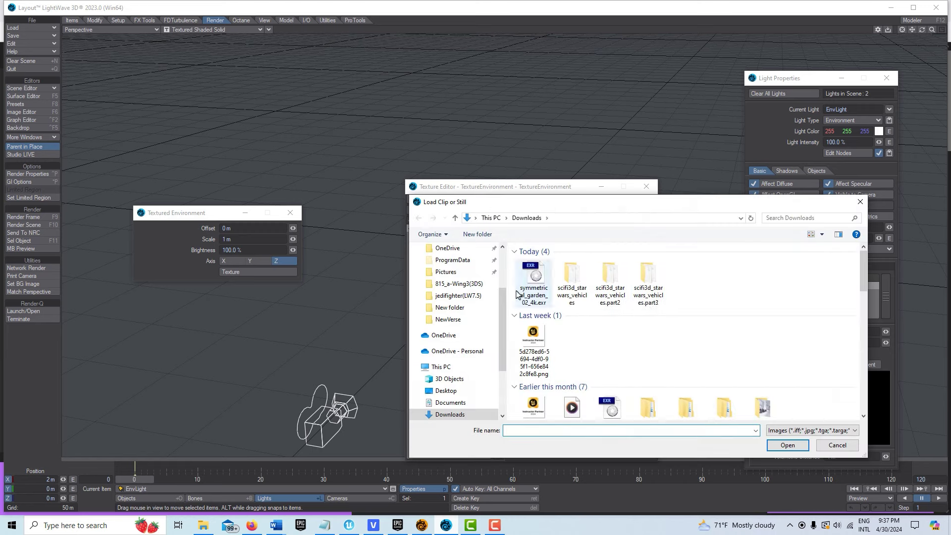
left_click(534, 282)
left_click(786, 446)
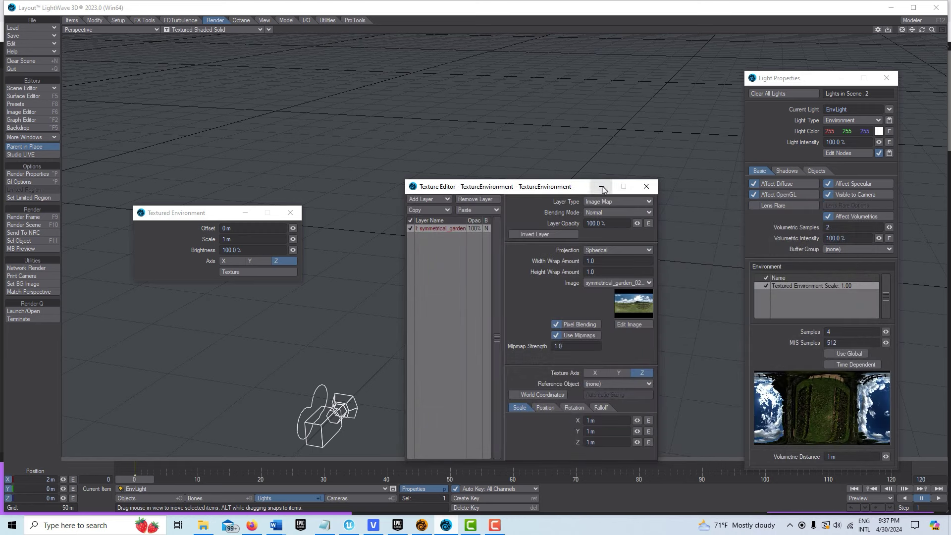
left_click(620, 374)
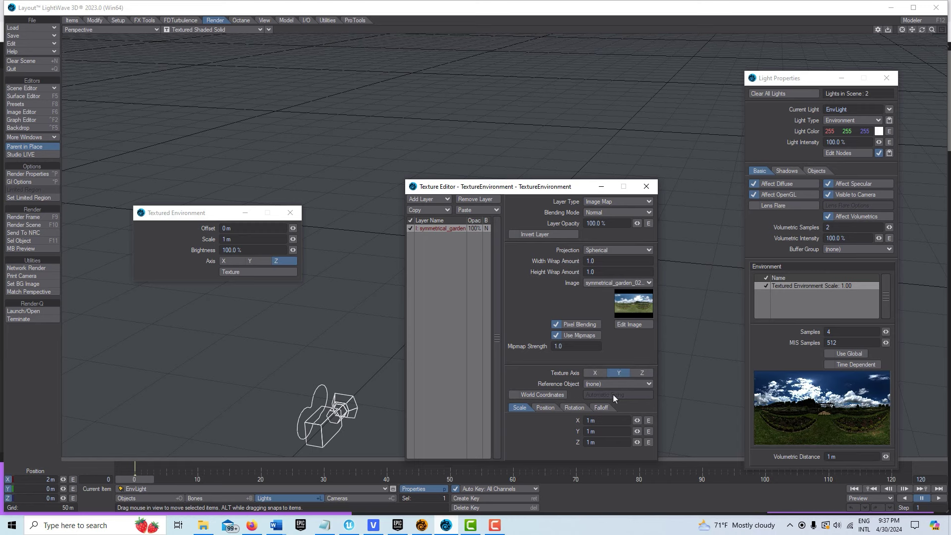
left_click(601, 187)
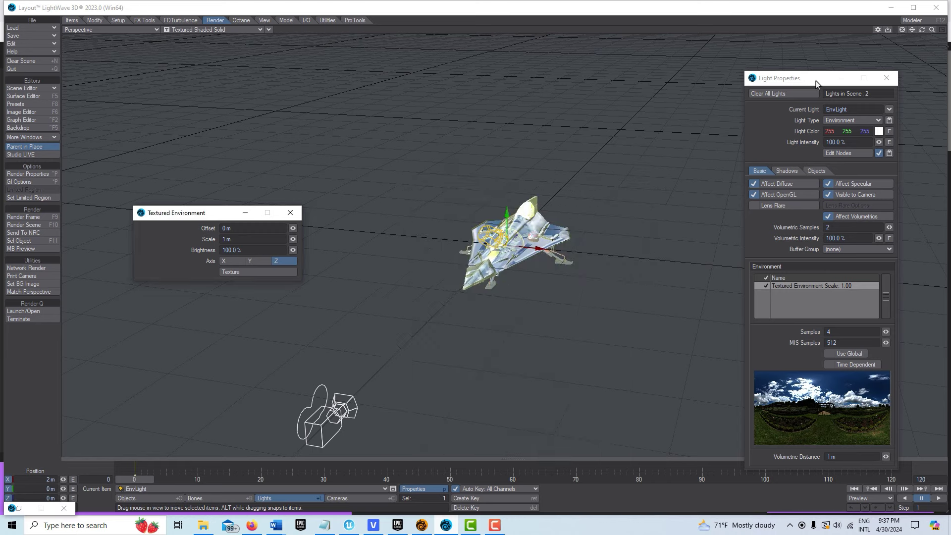
Minimise the Light Properties and Textured Environment windows and set the perspective view's shading to VPR
left_click(841, 78)
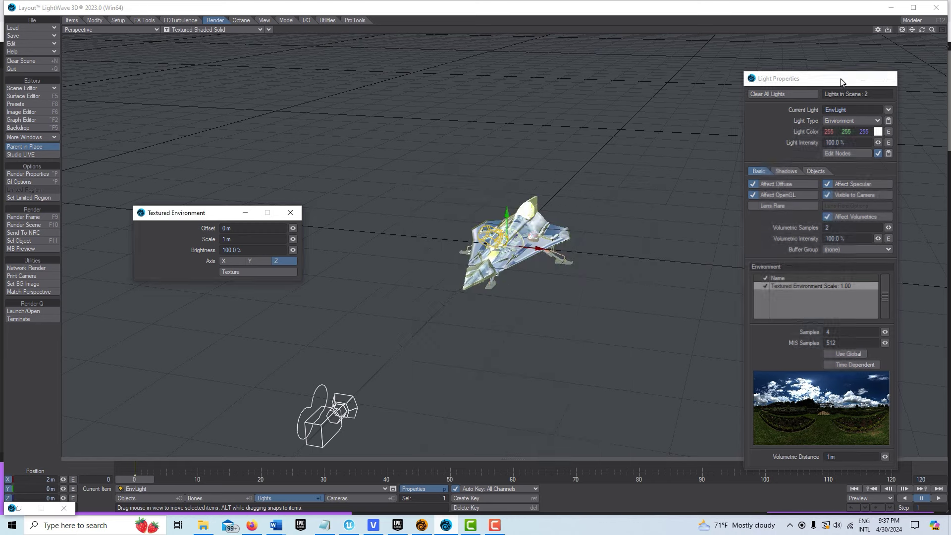
left_click(254, 214)
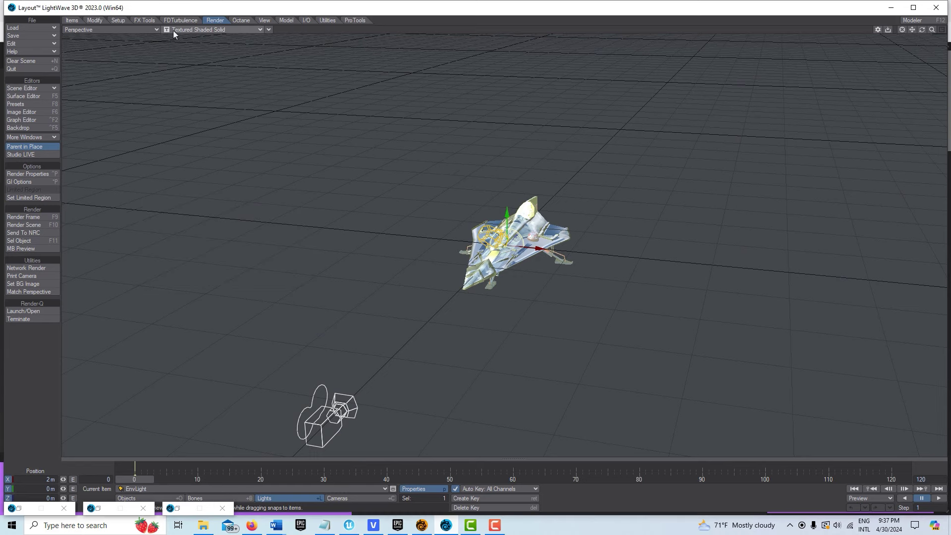
left_click(254, 28)
left_click(241, 73)
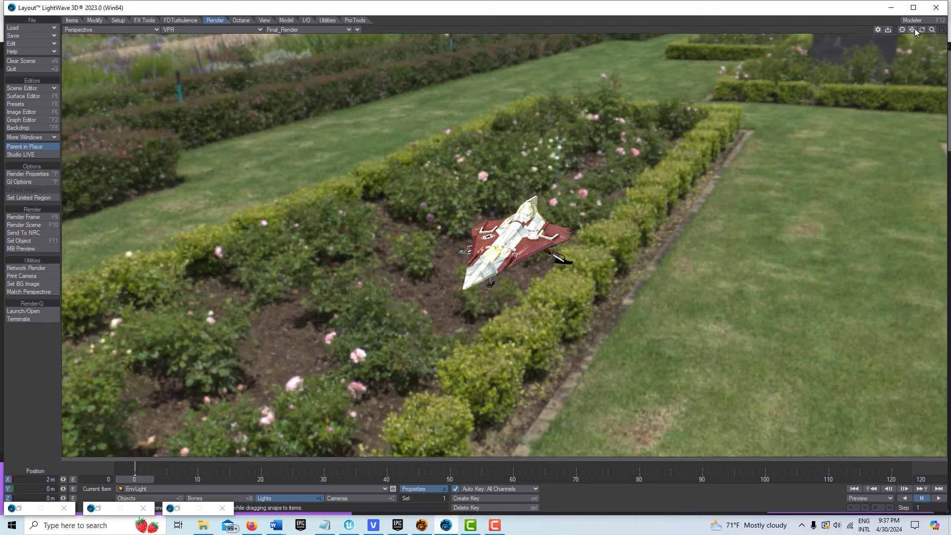
Deactivate the landing gear layer, jedi-starfighter1:Layer2, in the Scene Editor, and minimise the editor
left_click_drag(924, 33, 909, 55)
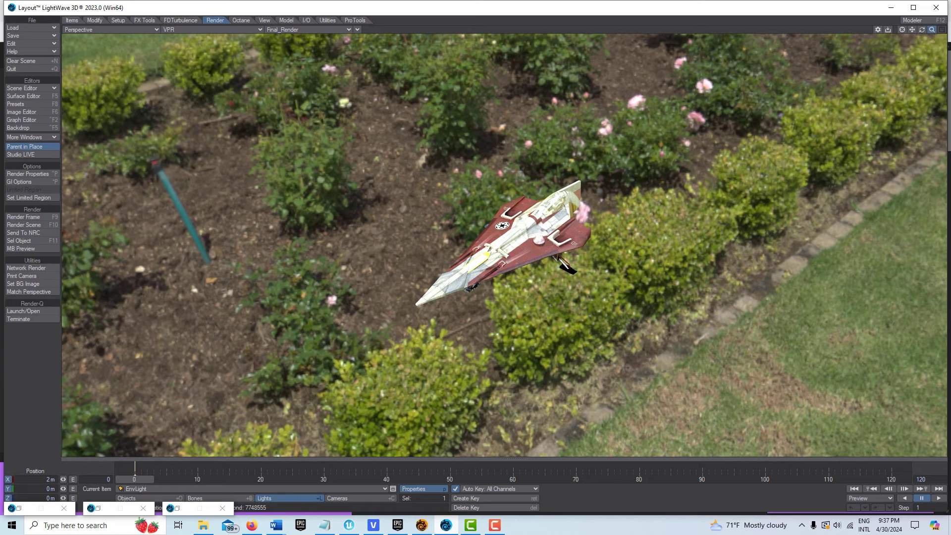
left_click_drag(932, 29, 940, 30)
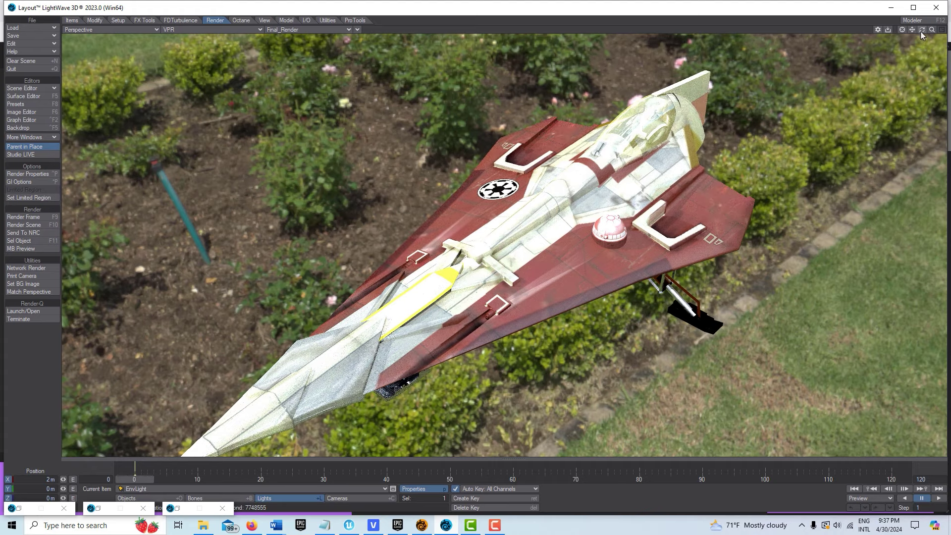
left_click_drag(932, 32, 897, 44)
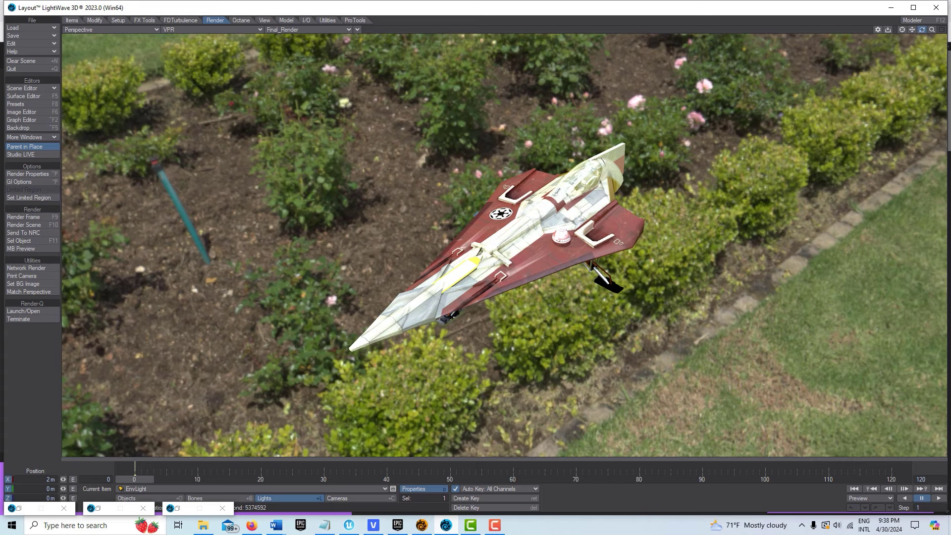
left_click_drag(922, 29, 922, 252)
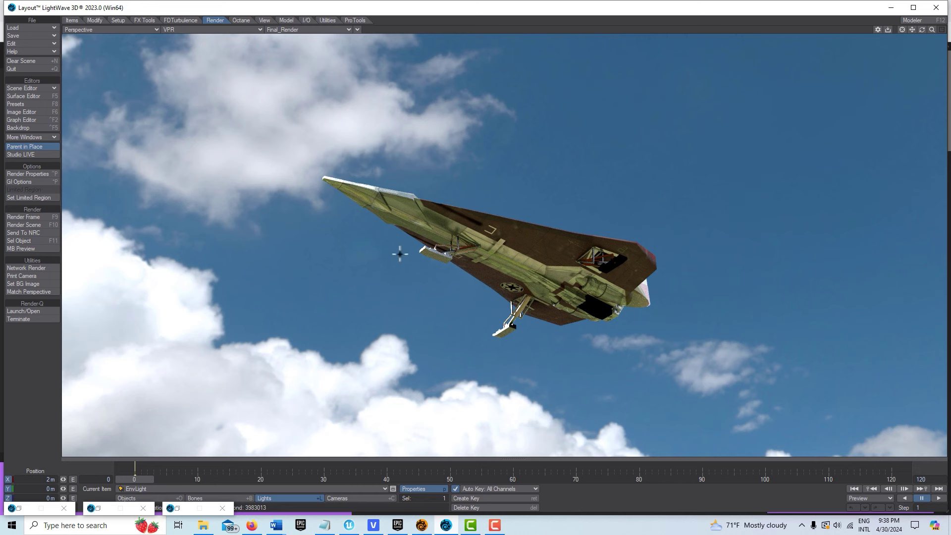
left_click(25, 90)
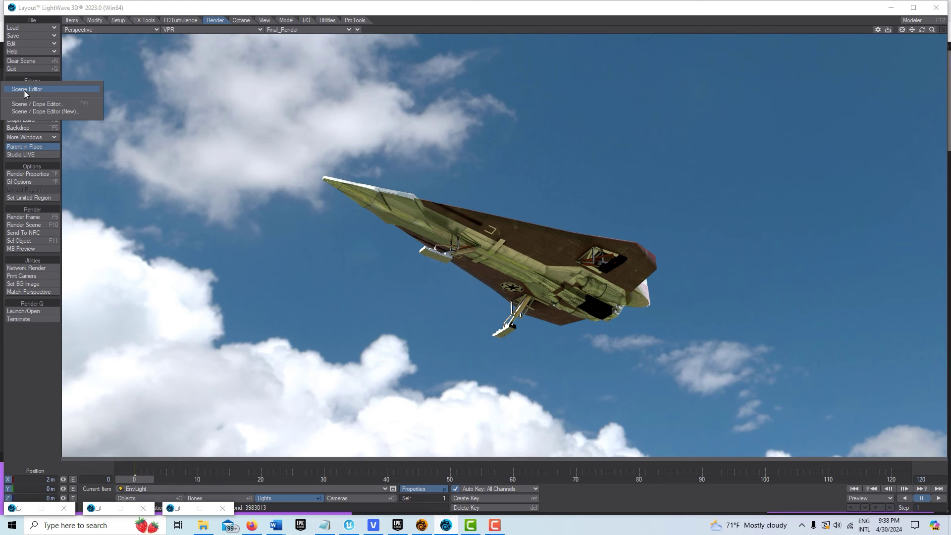
left_click(25, 90)
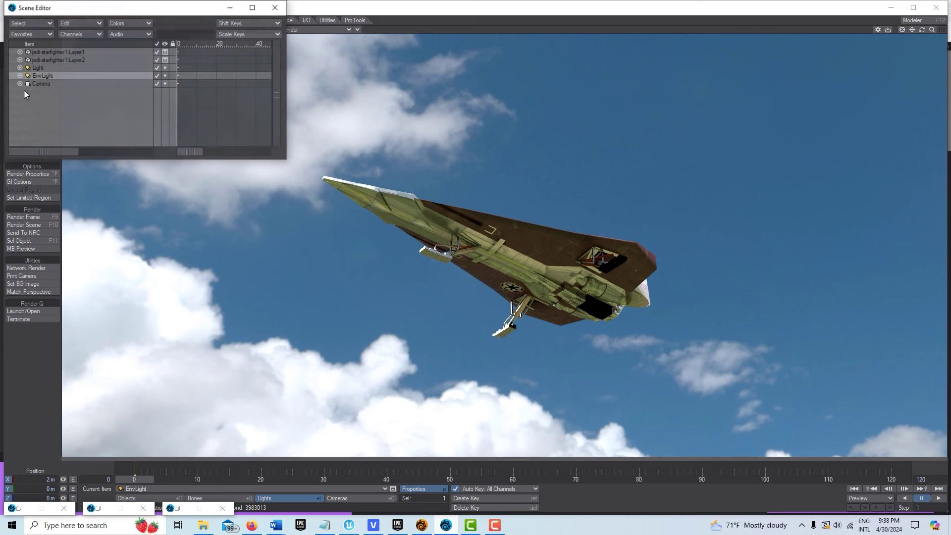
left_click(158, 54)
left_click(159, 61)
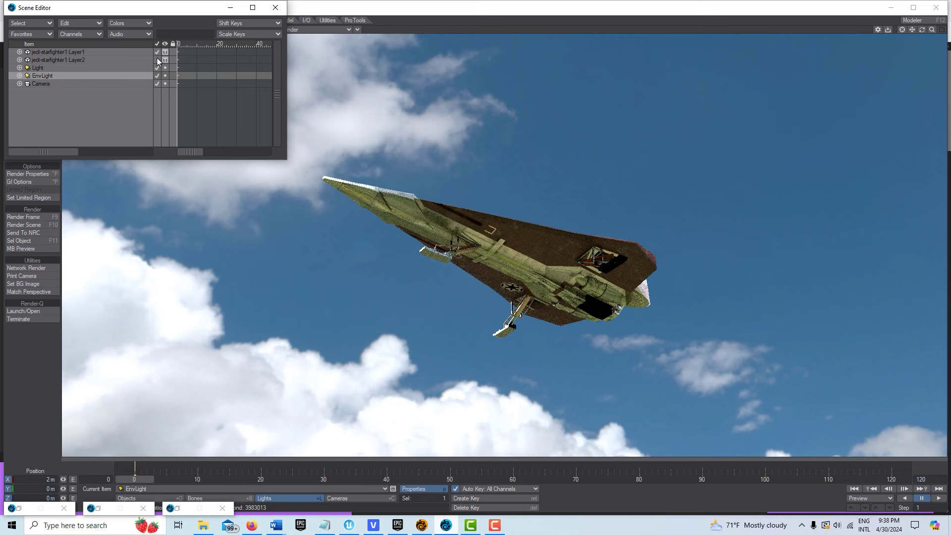
left_click(230, 7)
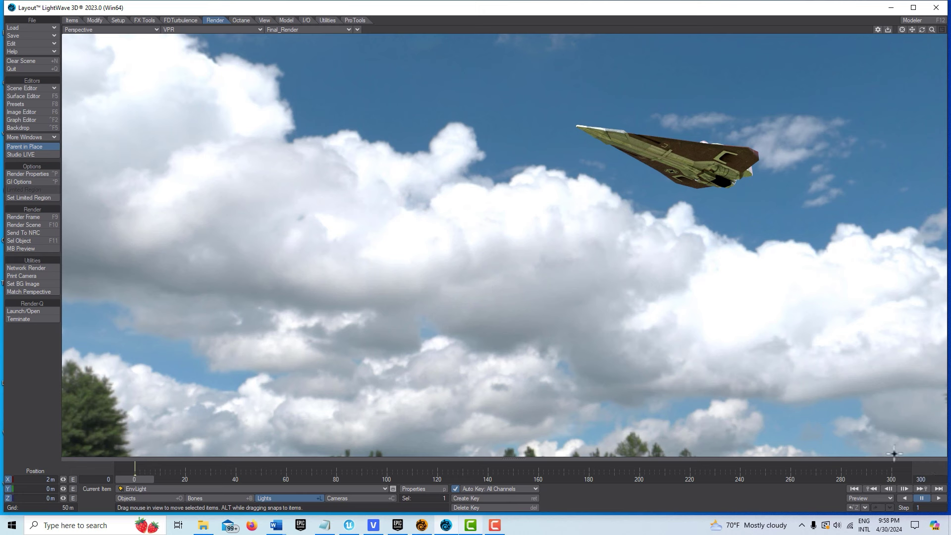
key("Return")
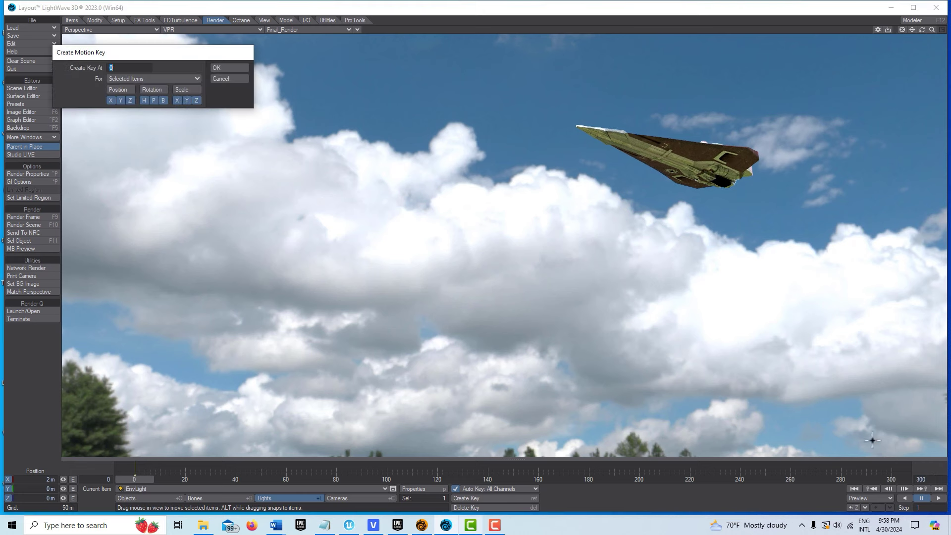
left_click(234, 77)
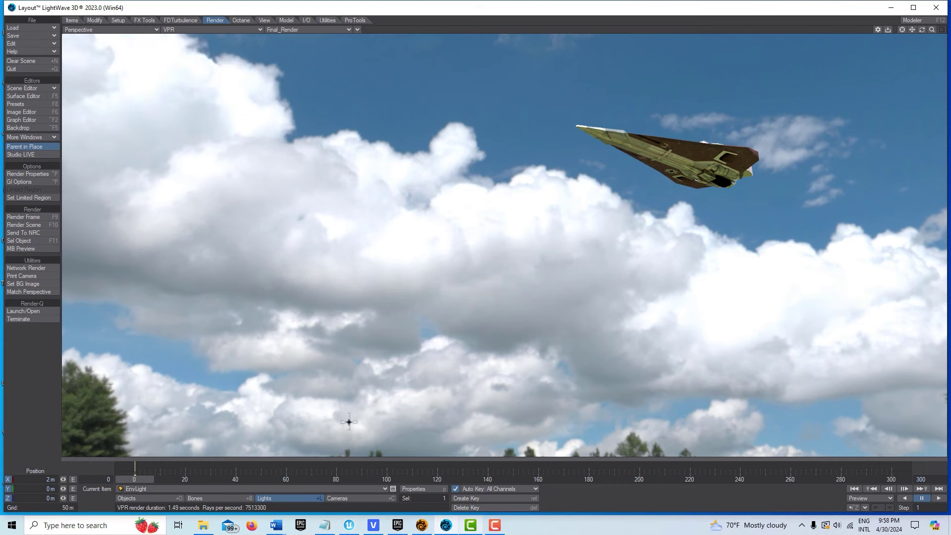
left_click_drag(139, 479, 134, 478)
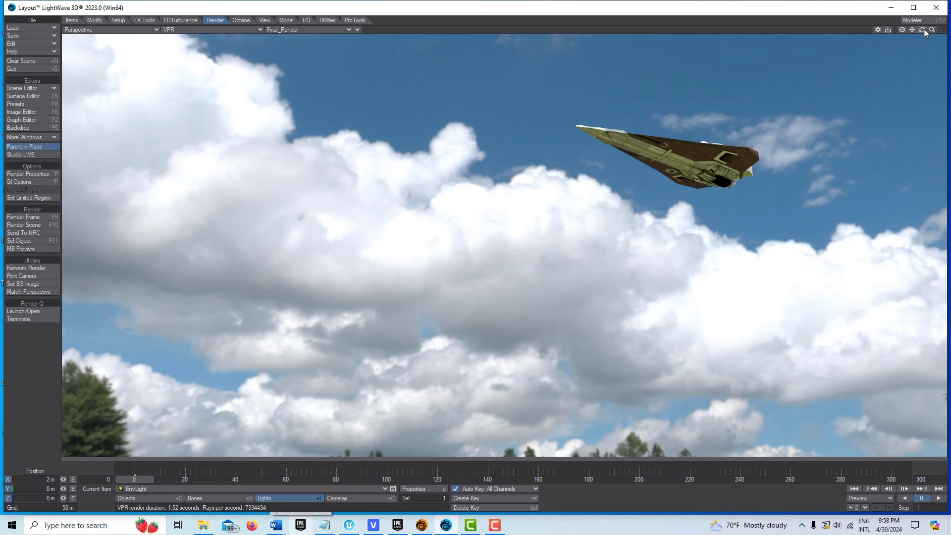
Select the object jedi-starfighter1:Layer1 and set the perspective view's shading to Textured Shaded Solid Wireframe
left_click_drag(923, 32, 931, 53)
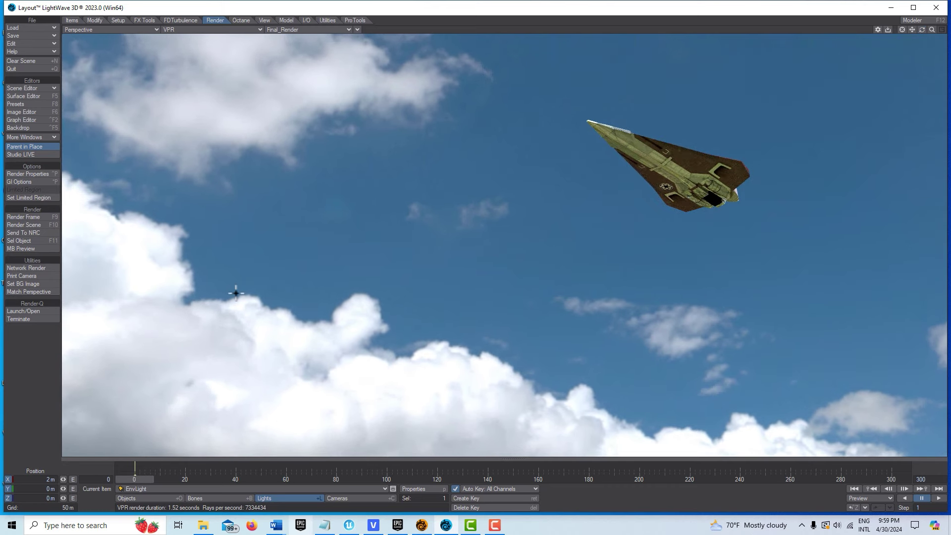
left_click(141, 499)
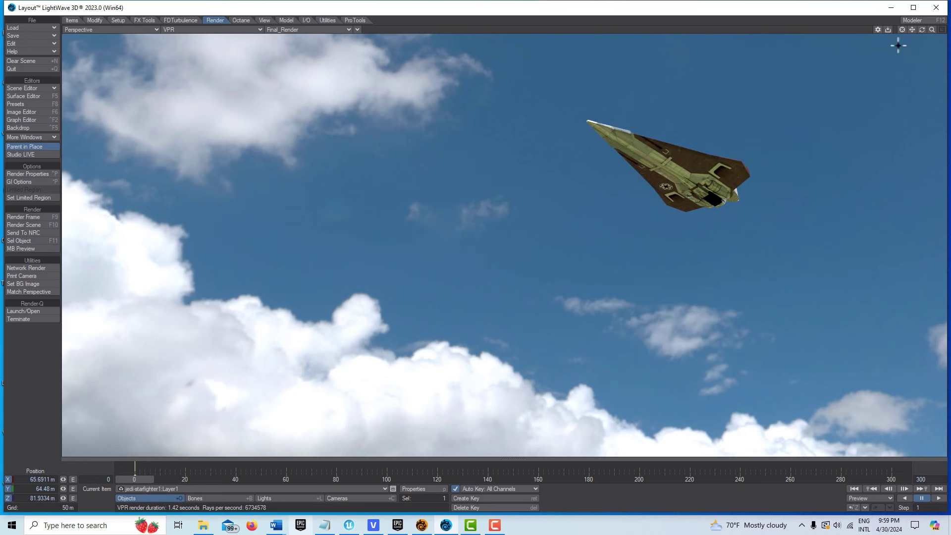
left_click_drag(922, 30, 933, 35)
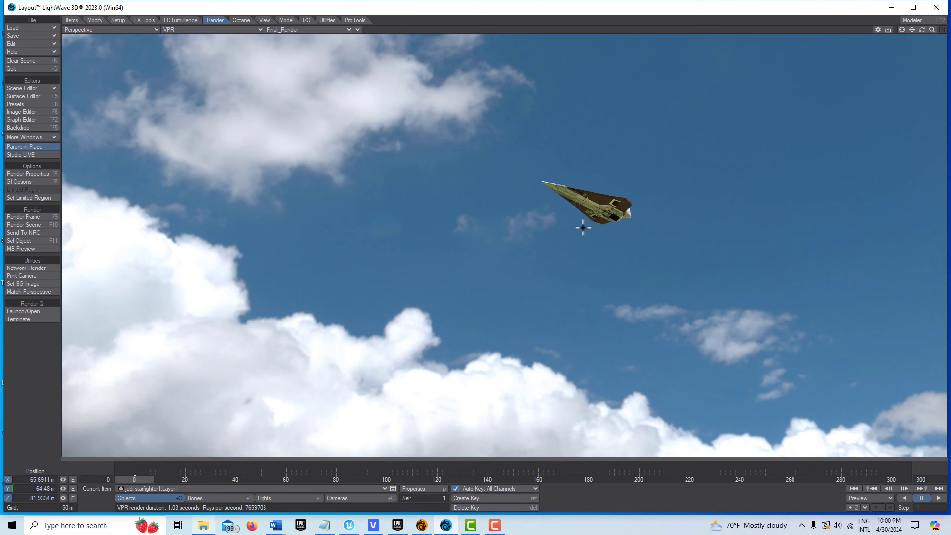
left_click(258, 29)
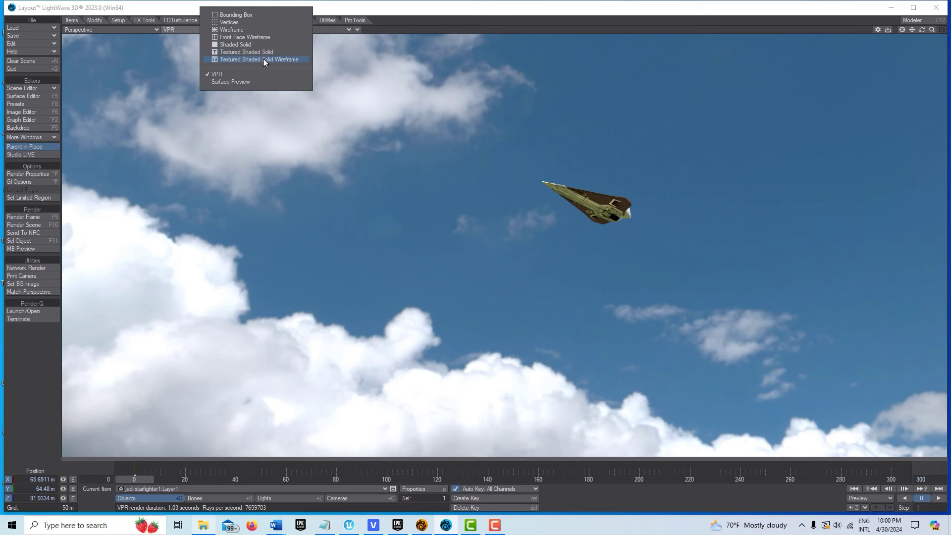
left_click(264, 60)
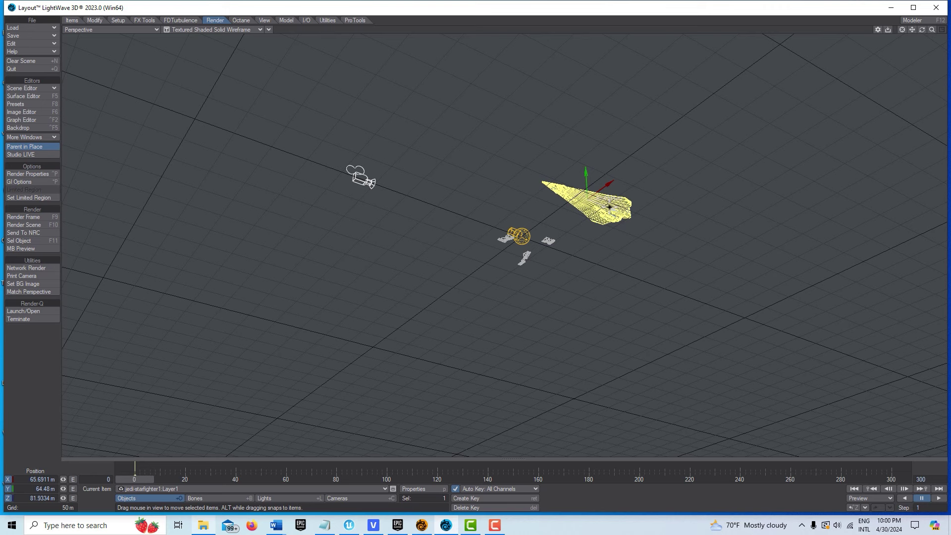
At frame 0, move the starfighter far back along Z to about 1.167 km and set its bank rotation to 33°
left_click_drag(609, 206, 921, 333)
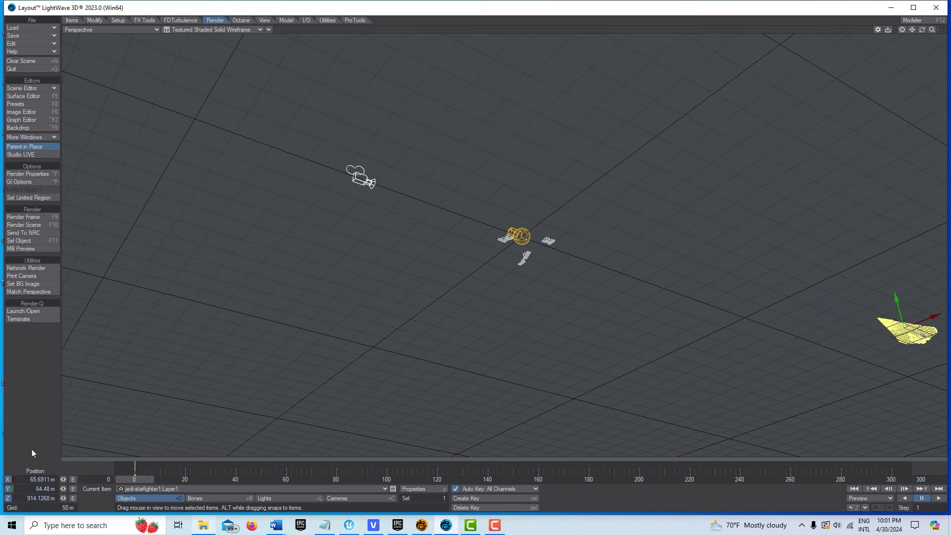
key("y")
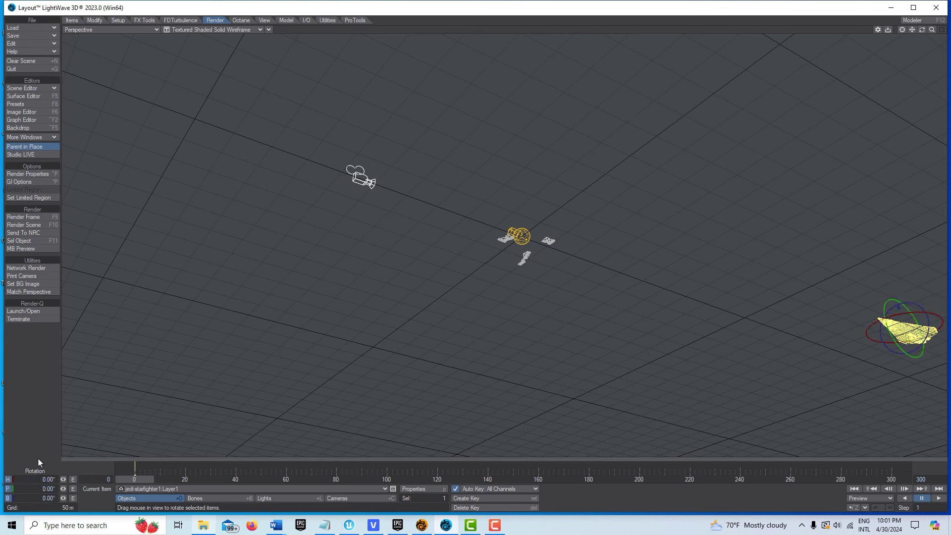
left_click_drag(63, 499, 85, 499)
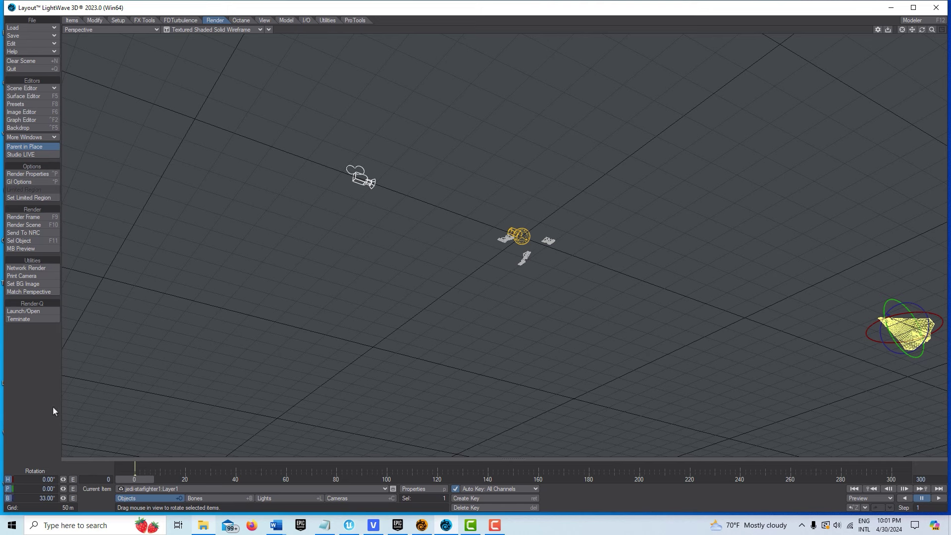
key("t")
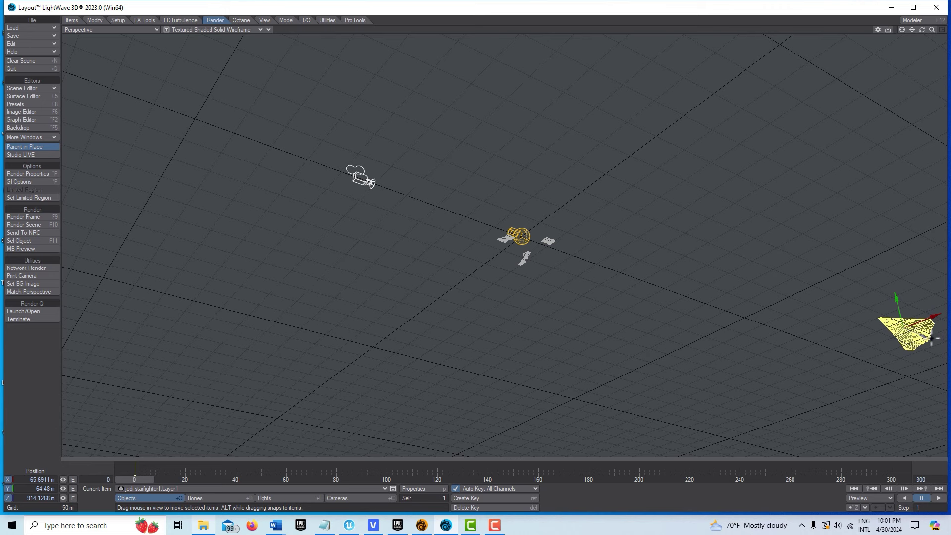
left_click_drag(926, 336, 949, 353)
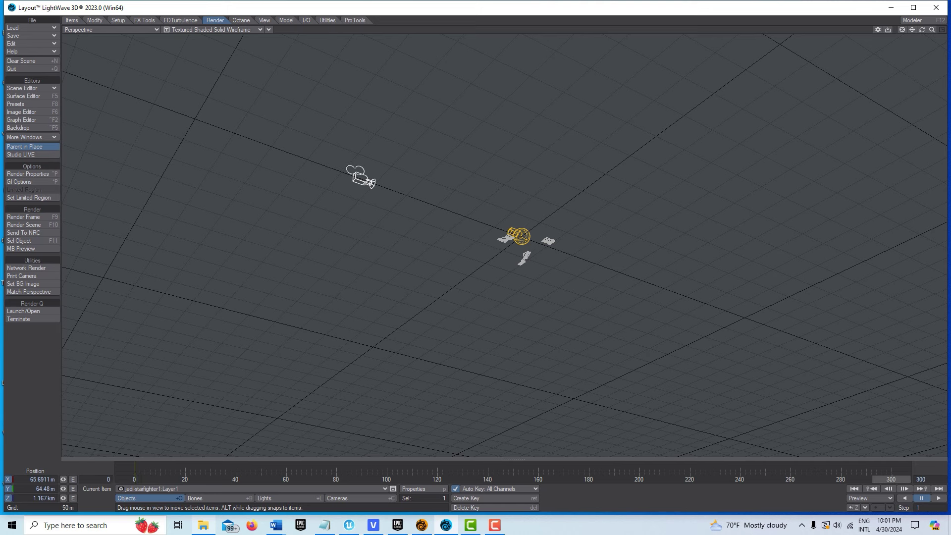
At frame 300, set the starfighter's Z position to 5 m and move it further along Z to about -442 m
key("h")
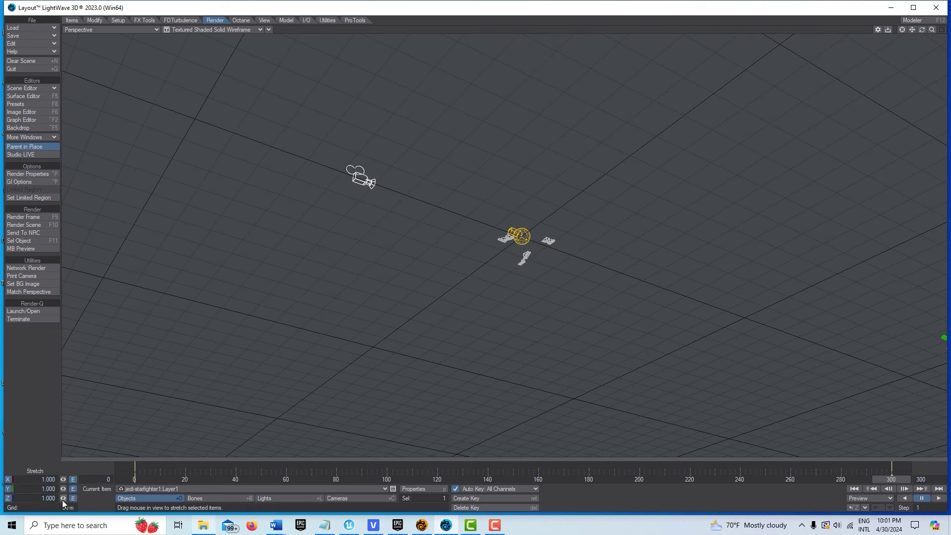
key("t")
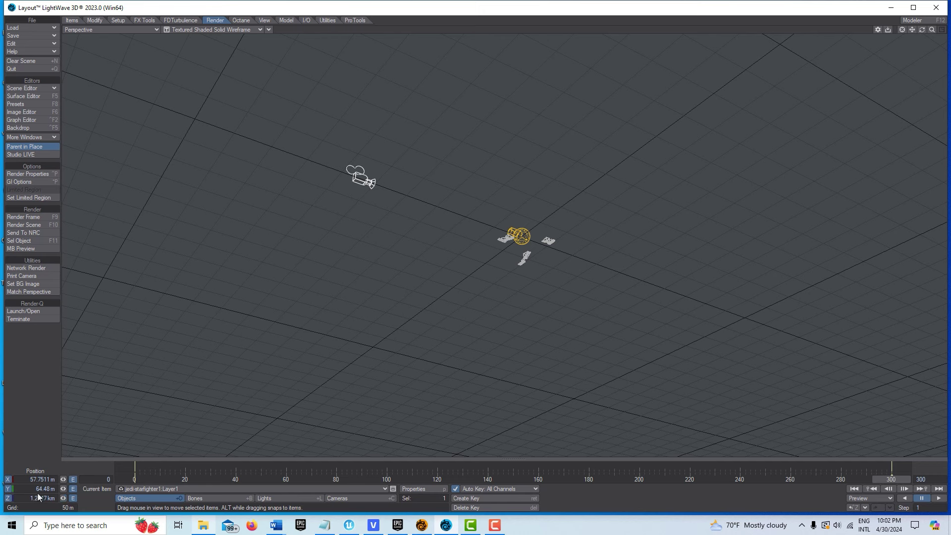
left_click(20, 497)
type("5")
key("Return")
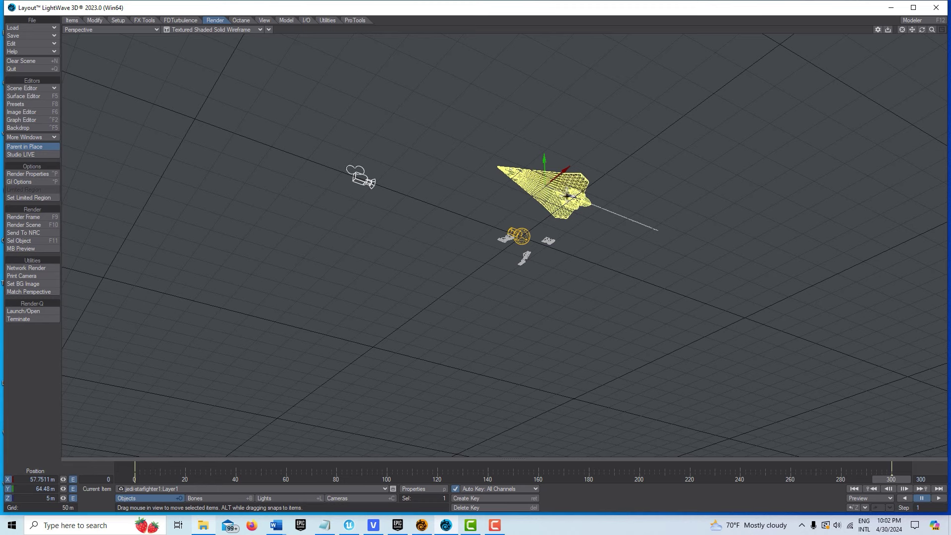
left_click_drag(567, 196, 292, 86)
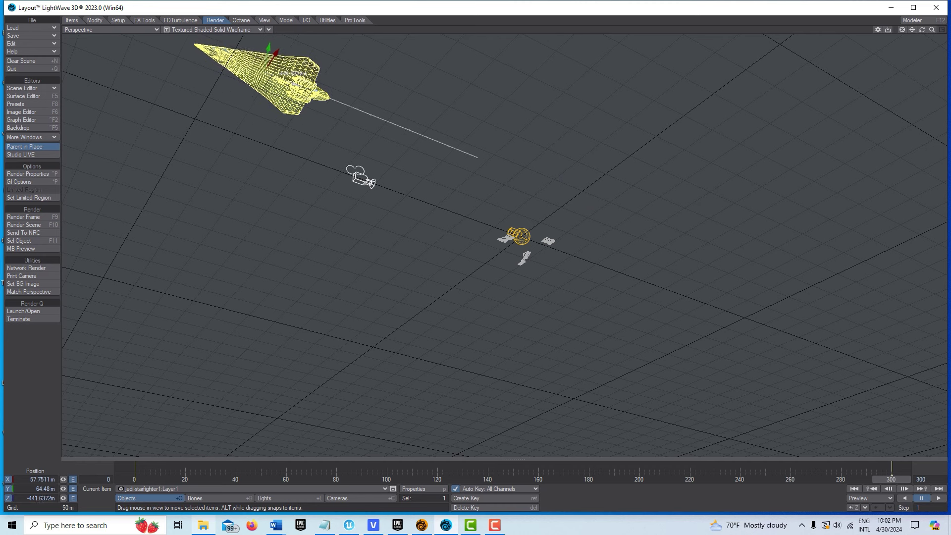
At frame 300, bank the starfighter to about -71.9° and move it out along Z to about -889 m
key("y")
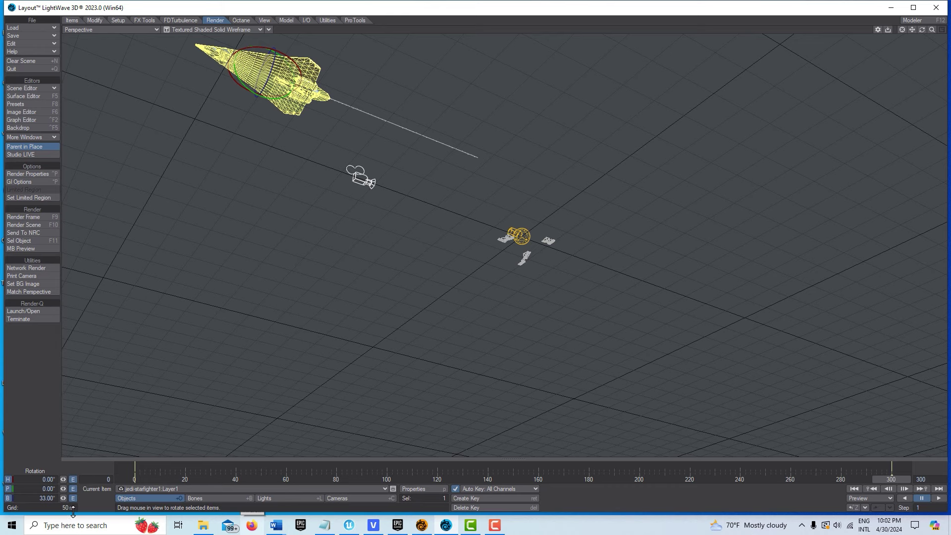
left_click_drag(63, 498, 3, 497)
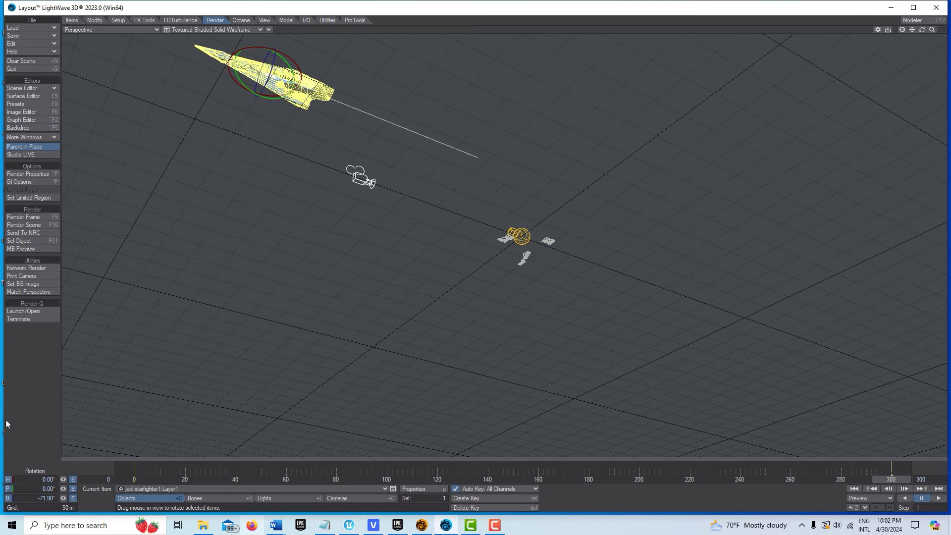
key("h")
key("t")
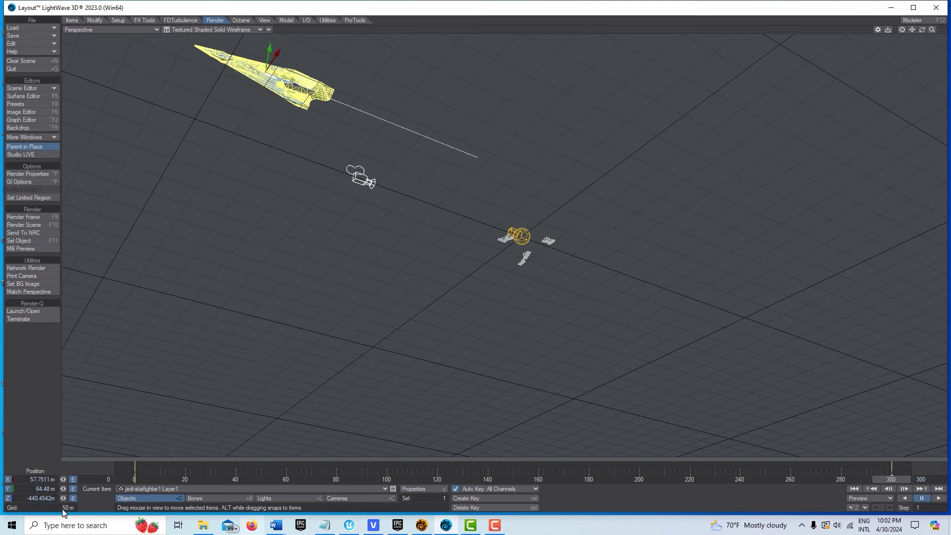
left_click_drag(63, 499, 43, 500)
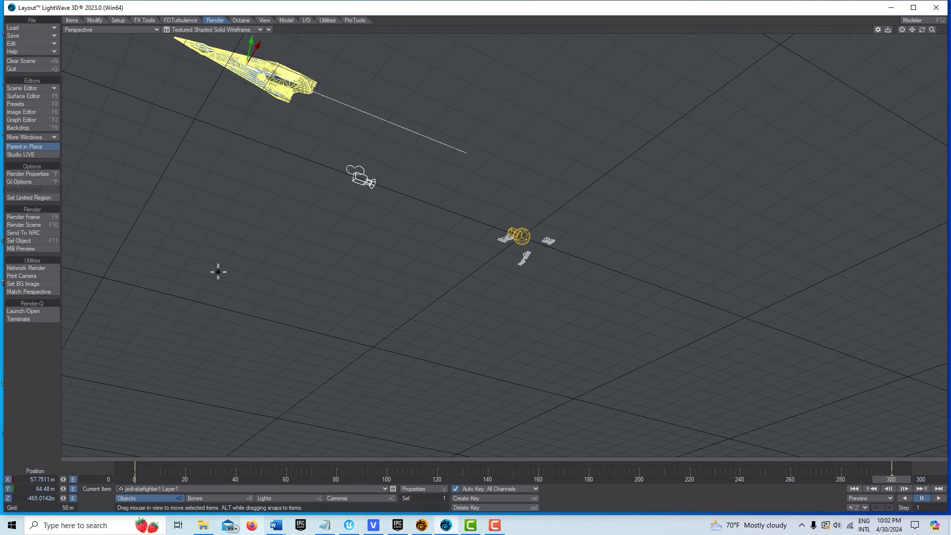
mouse_move(270, 75)
left_mouse_down()
mouse_move(265, 37)
mouse_move(267, 78)
left_mouse_up()
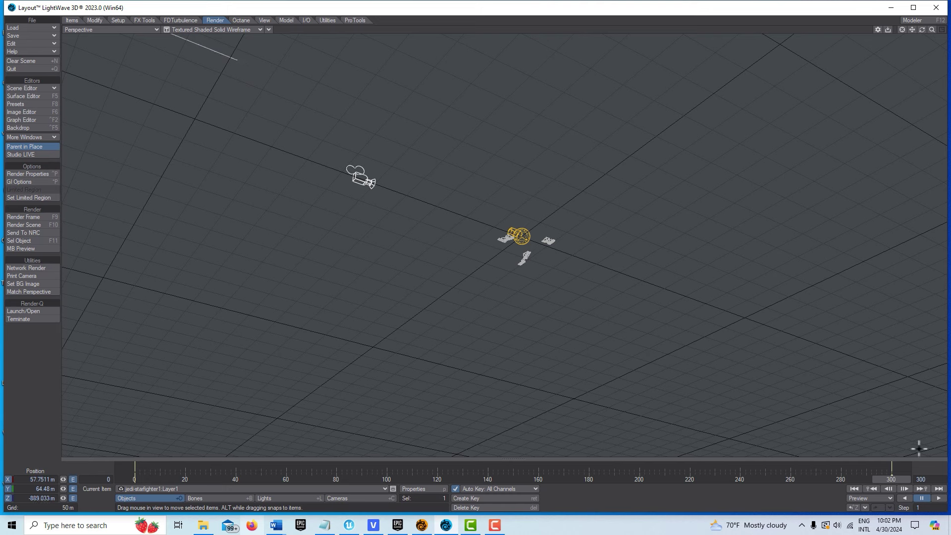
Return to frame 0 and play the starfighter's flight animation
left_click(854, 489)
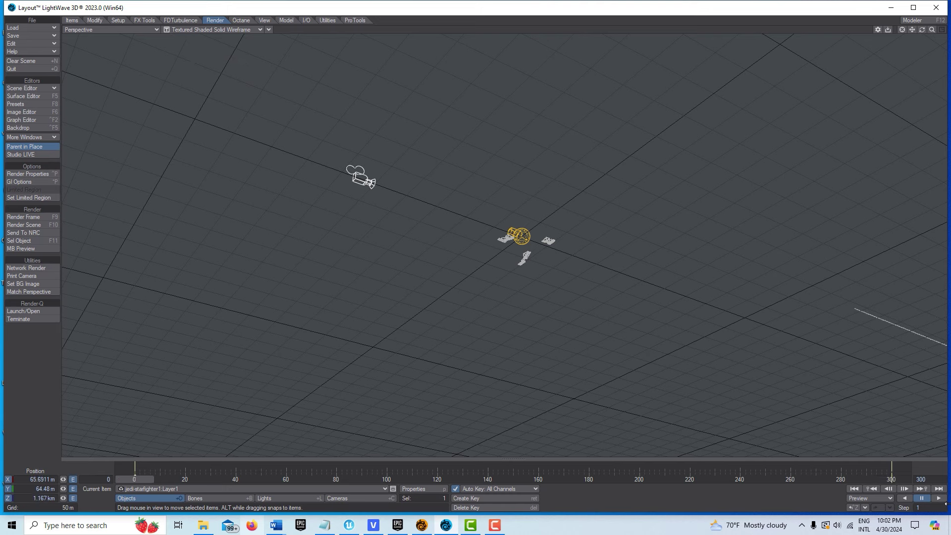
left_click(939, 498)
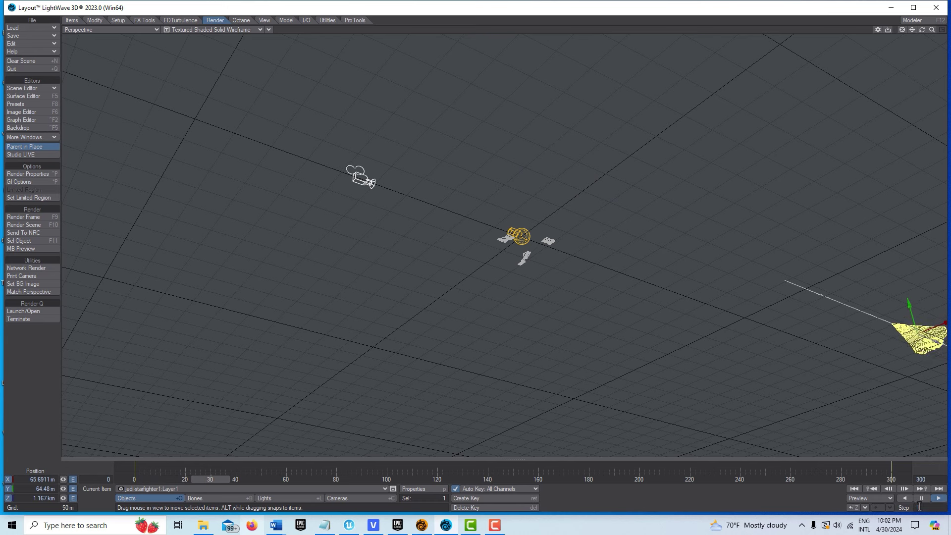
Stop the playback, return to frame 0 and switch the viewport's shading to VPR
left_click(921, 499)
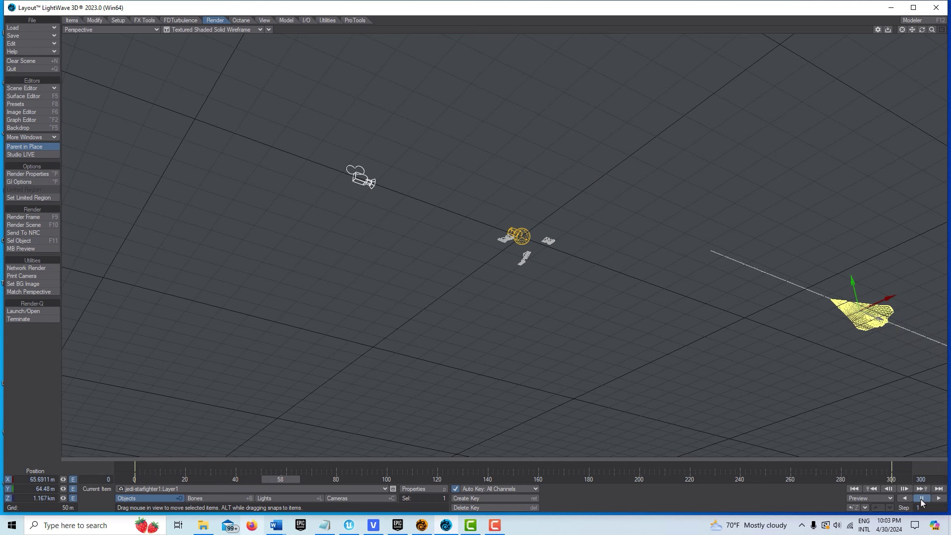
left_click(854, 489)
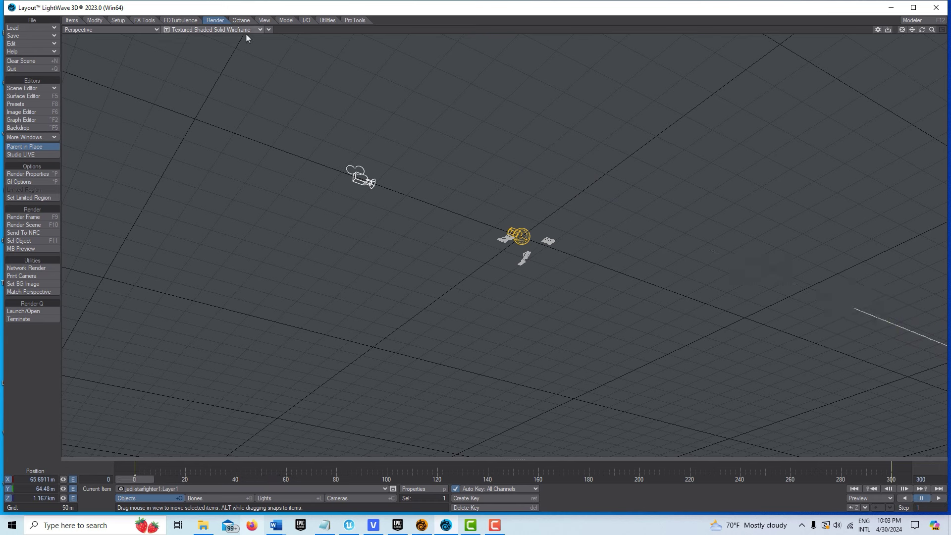
left_click(260, 31)
left_click(236, 73)
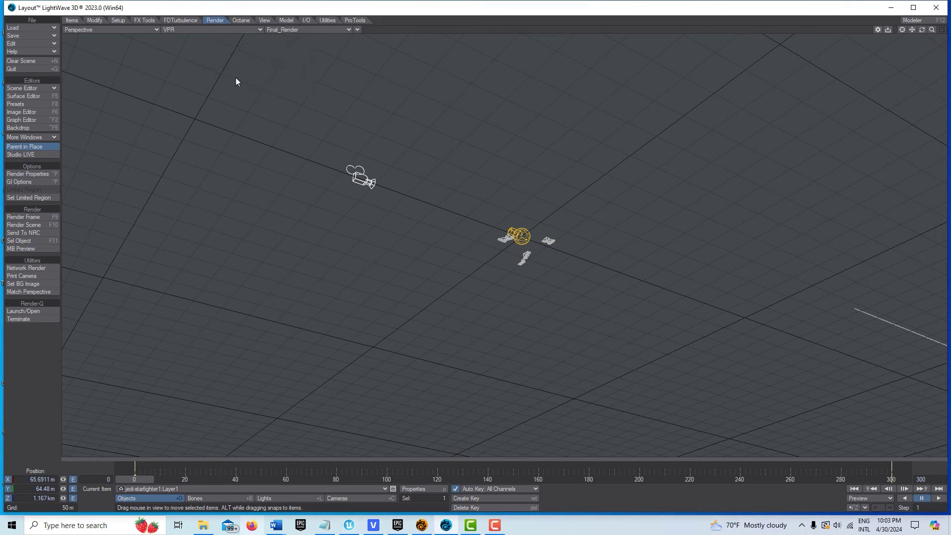
Play the starfighter's fly-by in the VPR viewport, stop it and return to the first frame
left_click(942, 501)
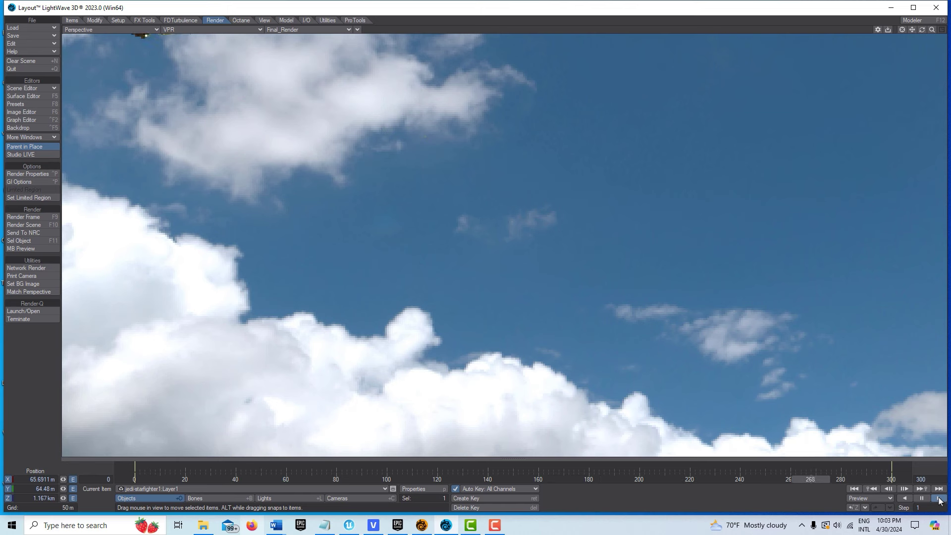
left_click(921, 498)
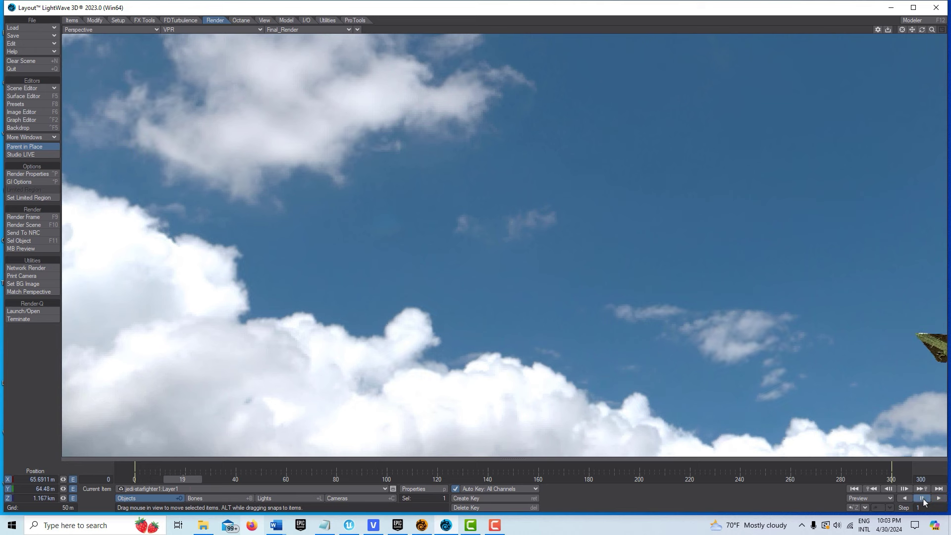
left_click(855, 489)
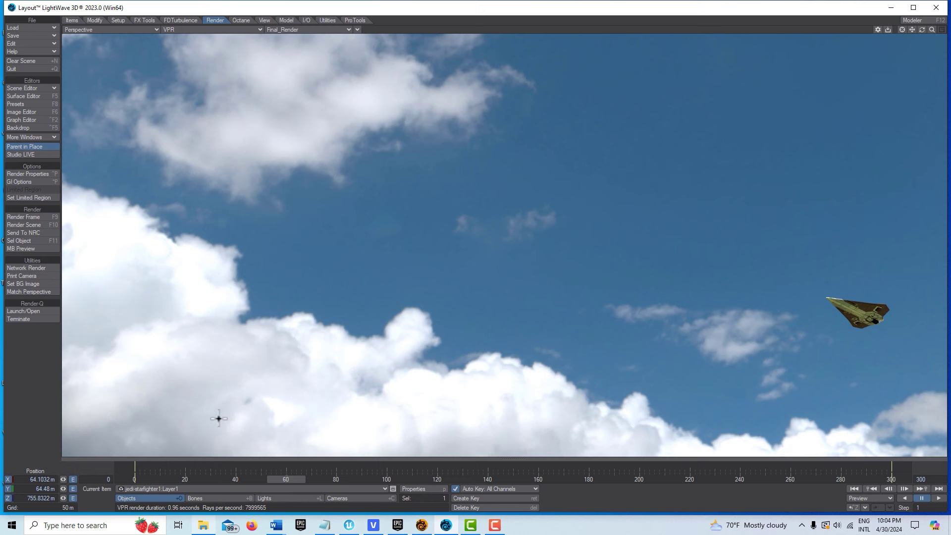
At frame 60, match the camera to the viewport's perspective and switch the viewport to the current camera's view
left_click(351, 498)
key("y")
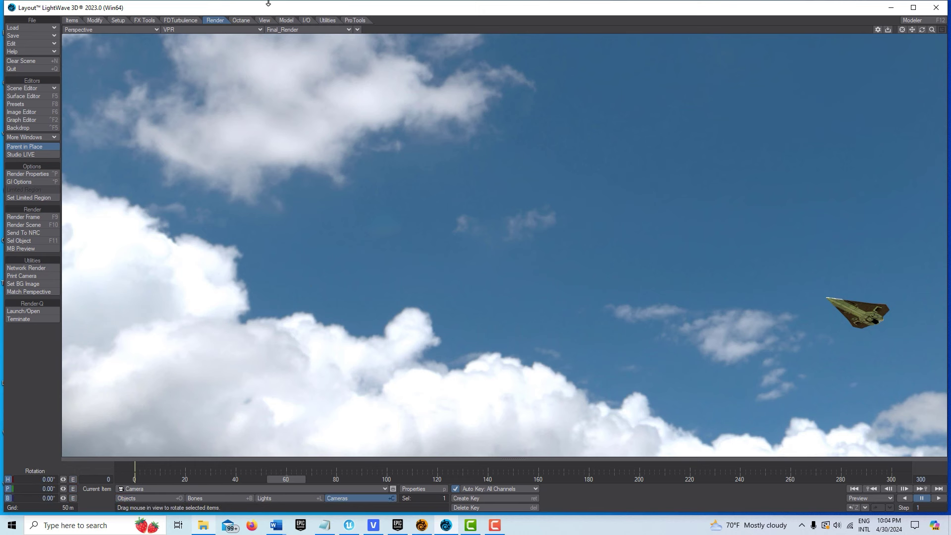
left_click(357, 31)
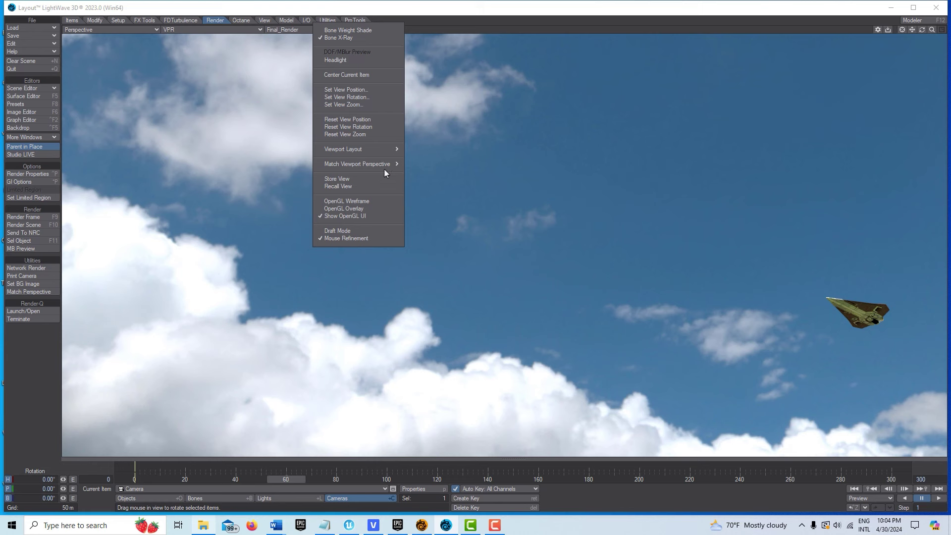
mouse_move(401, 168)
left_click(442, 165)
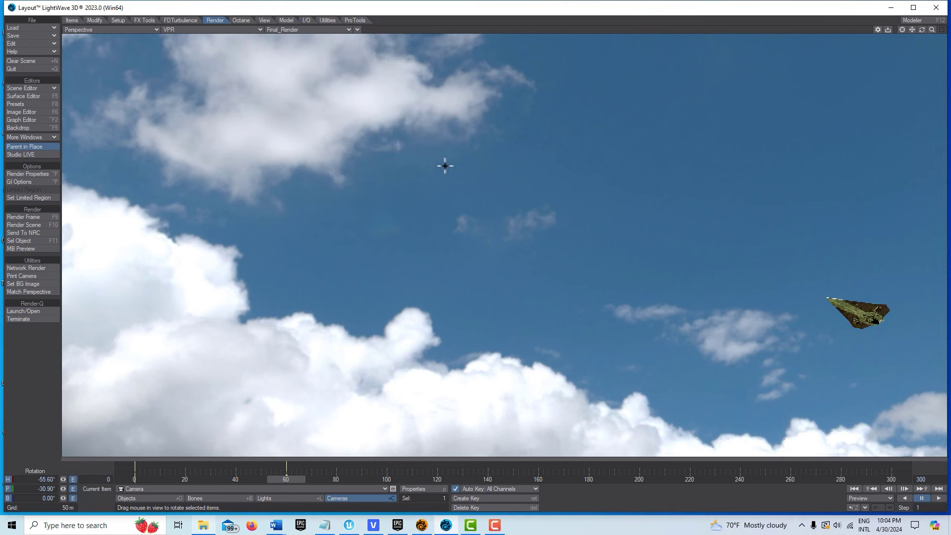
left_click(157, 31)
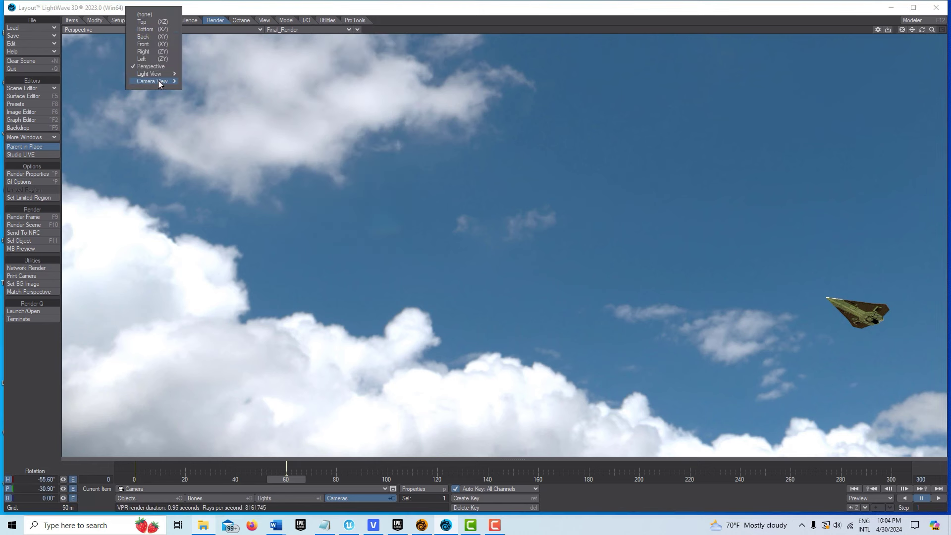
left_click(193, 81)
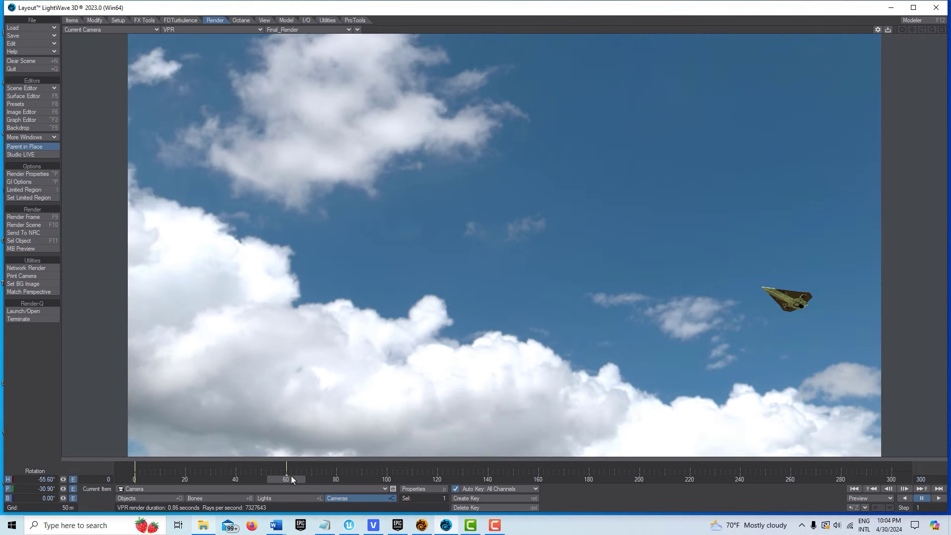
Delete the camera's motion key at frame 0
left_click_drag(291, 479, 134, 478)
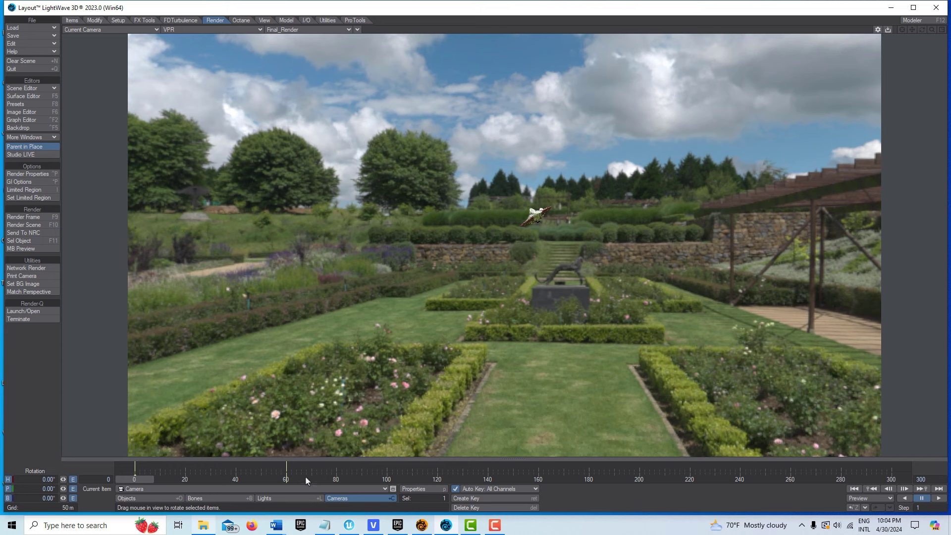
key("Delete")
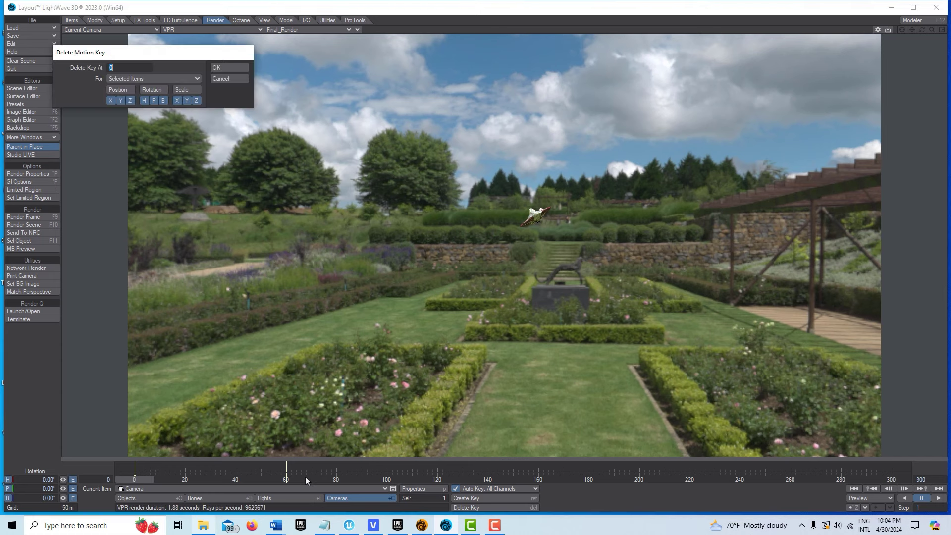
key("Return")
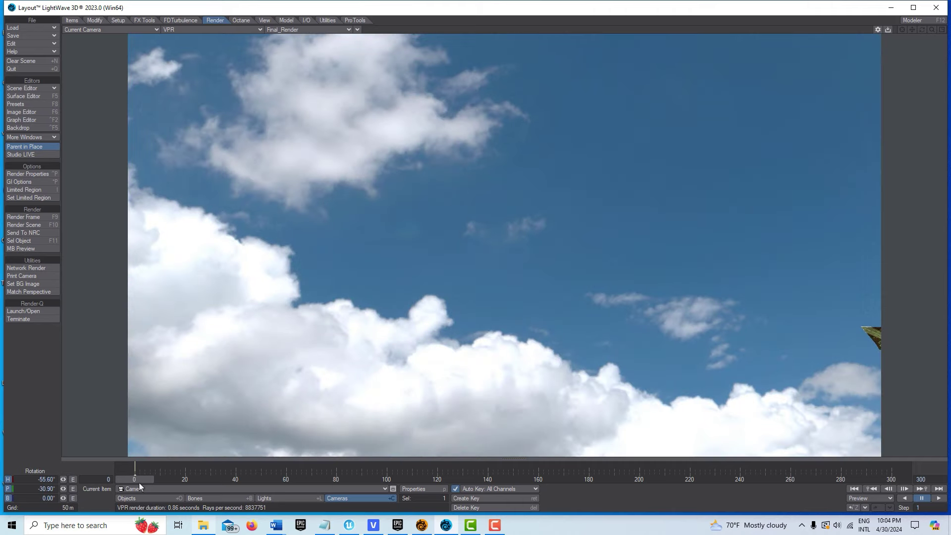
Turn the camera after the starfighter, to heading -47.7° and pitch -28.4° at frame 102, and turn its heading again at frame 197
left_click_drag(140, 482, 391, 479)
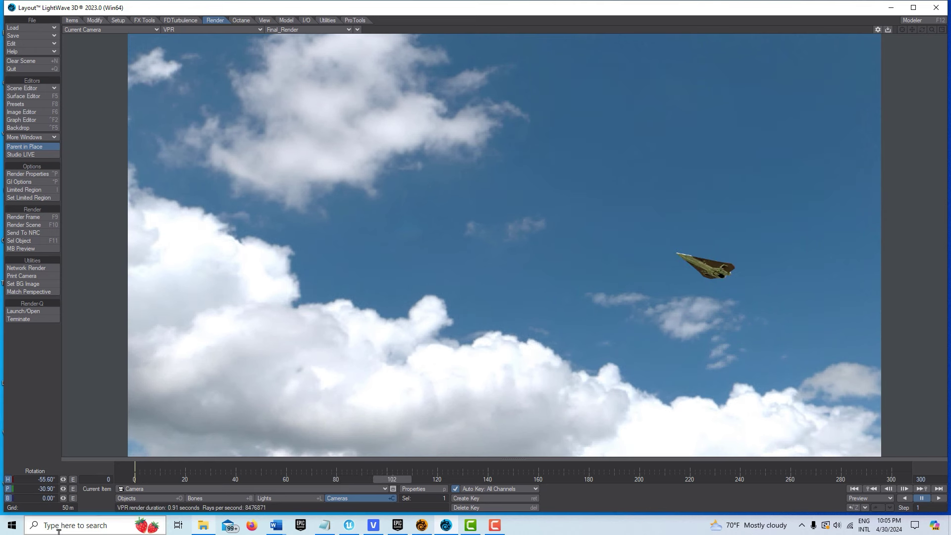
mouse_move(62, 479)
left_mouse_down()
mouse_move(79, 479)
mouse_move(69, 489)
left_mouse_up()
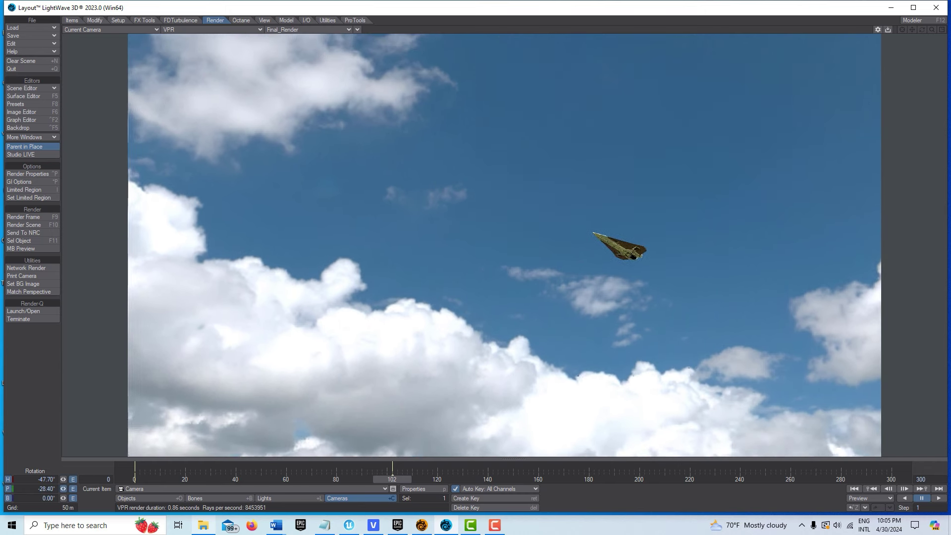
left_click_drag(384, 483, 631, 480)
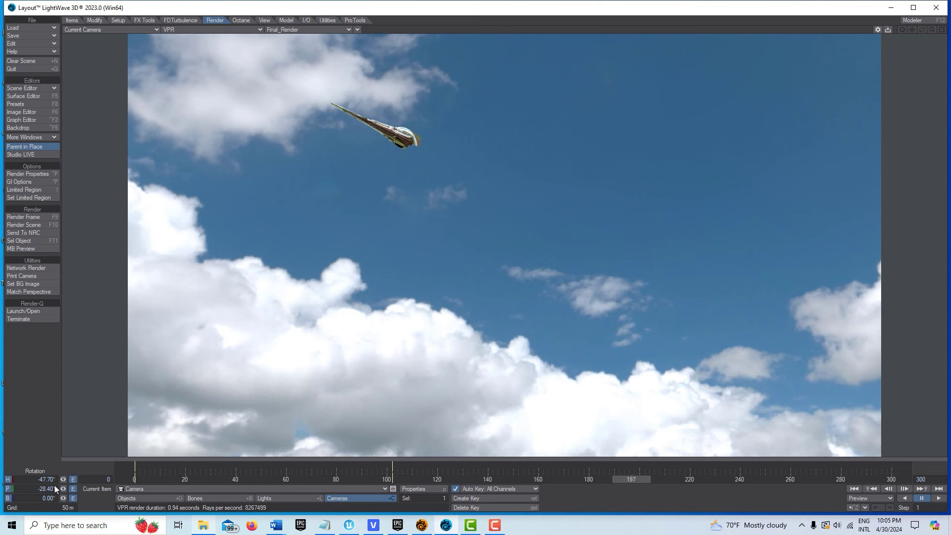
left_click_drag(64, 480, 35, 481)
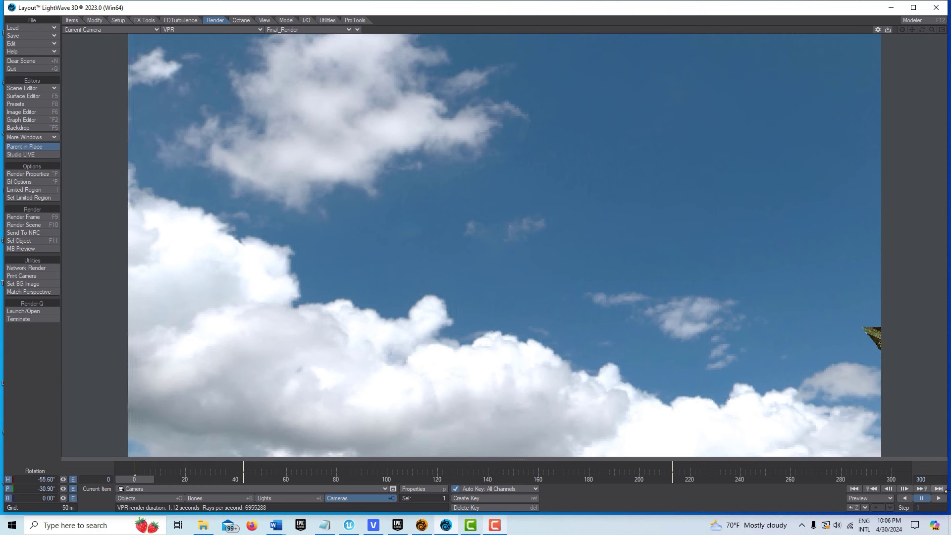
Open the texture editor for the environment light's Textured Environment
left_click(285, 499)
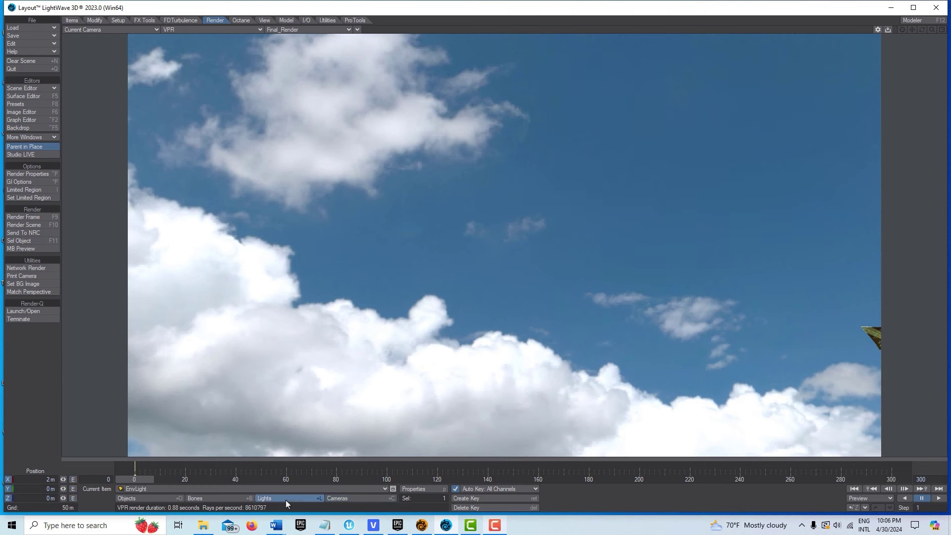
left_click(417, 490)
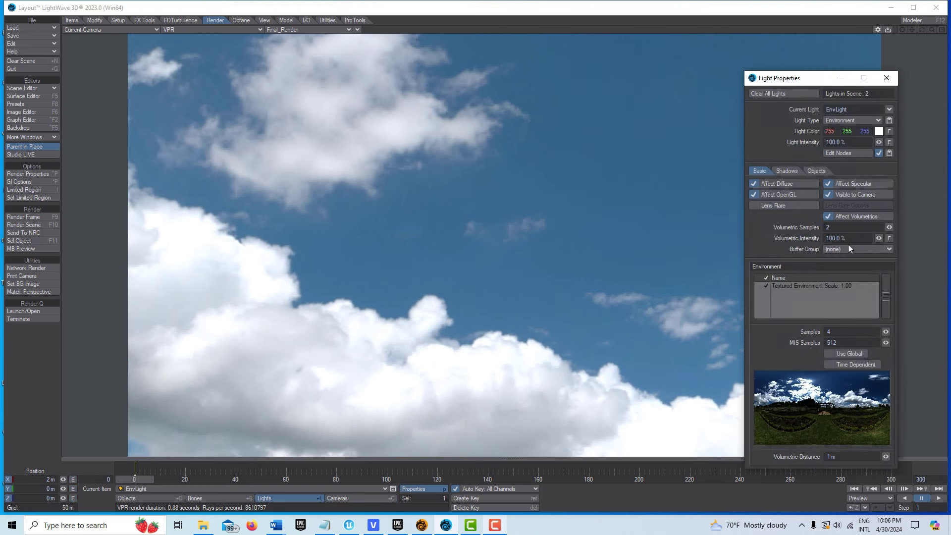
left_click(825, 288)
double_click(825, 287)
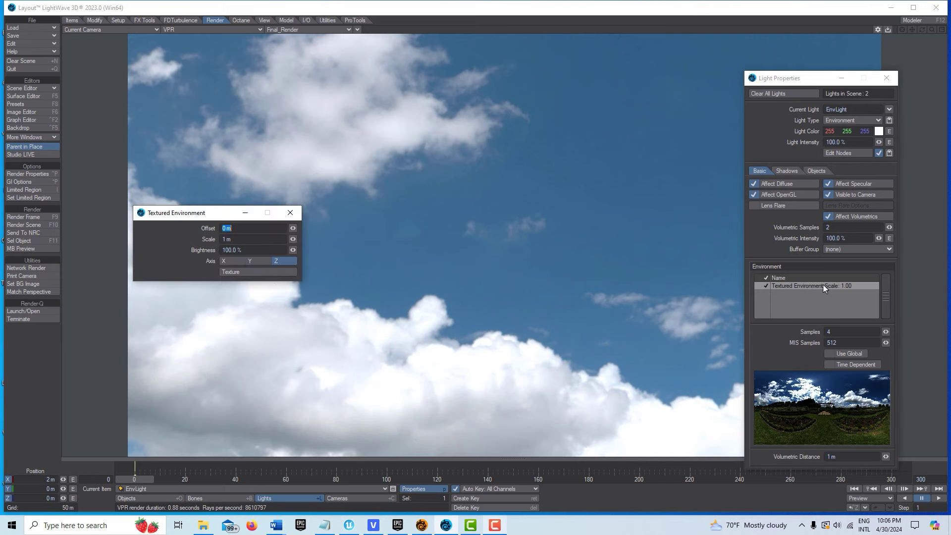
left_click(283, 269)
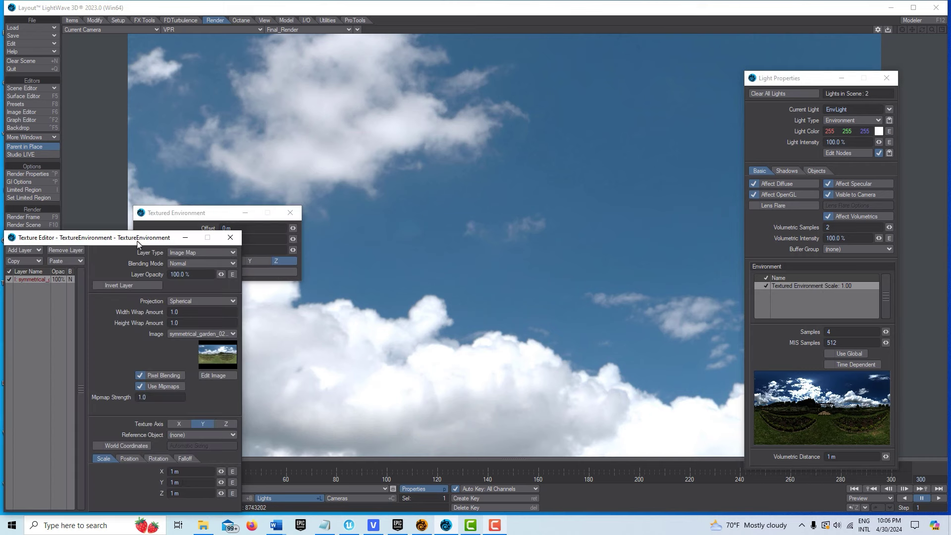
left_click_drag(134, 208, 276, 131)
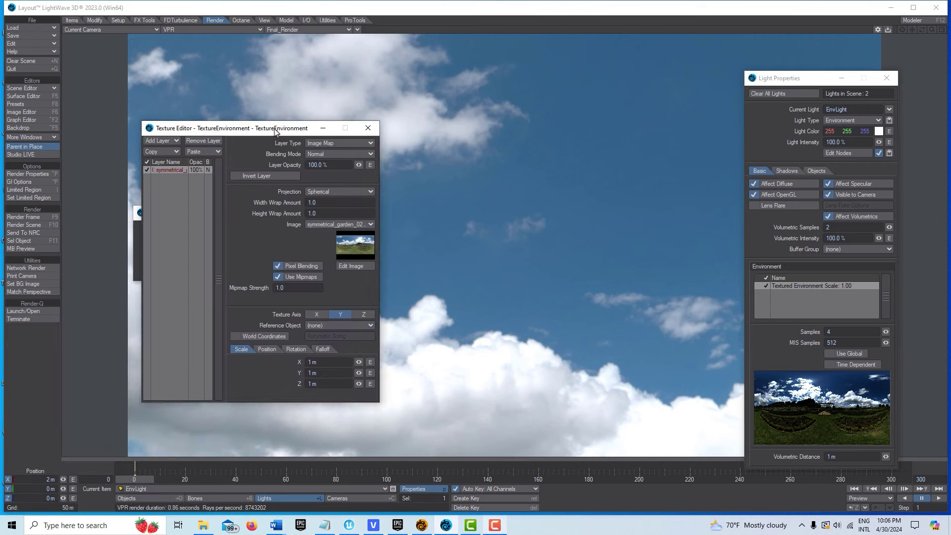
Add a procedural Turbulence layer above the garden image, with frequencies 20 and contrast 2%
left_click(161, 141)
left_click(163, 139)
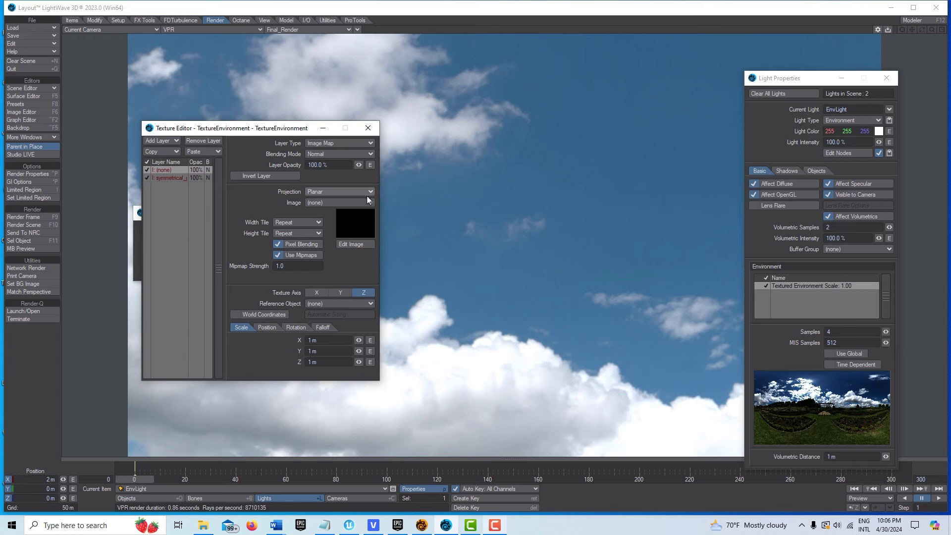
left_click(368, 145)
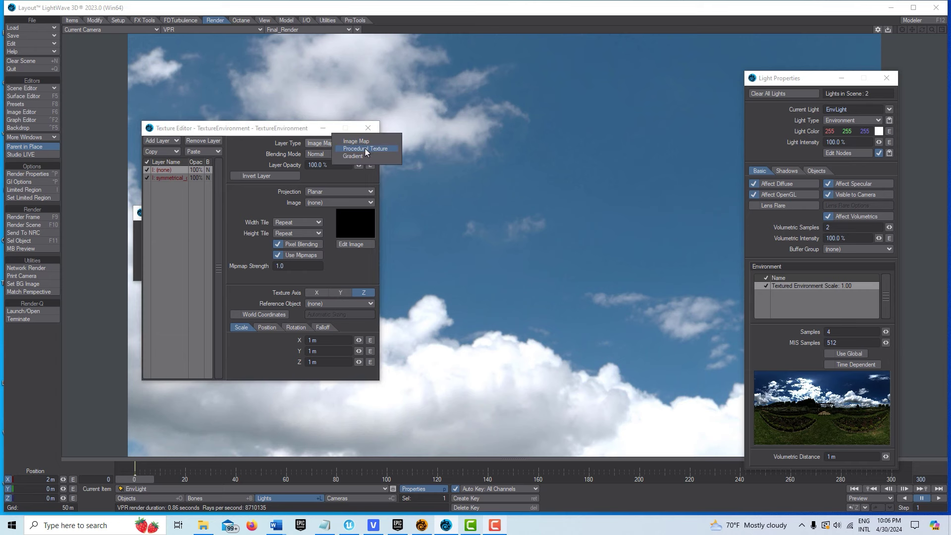
left_click(367, 150)
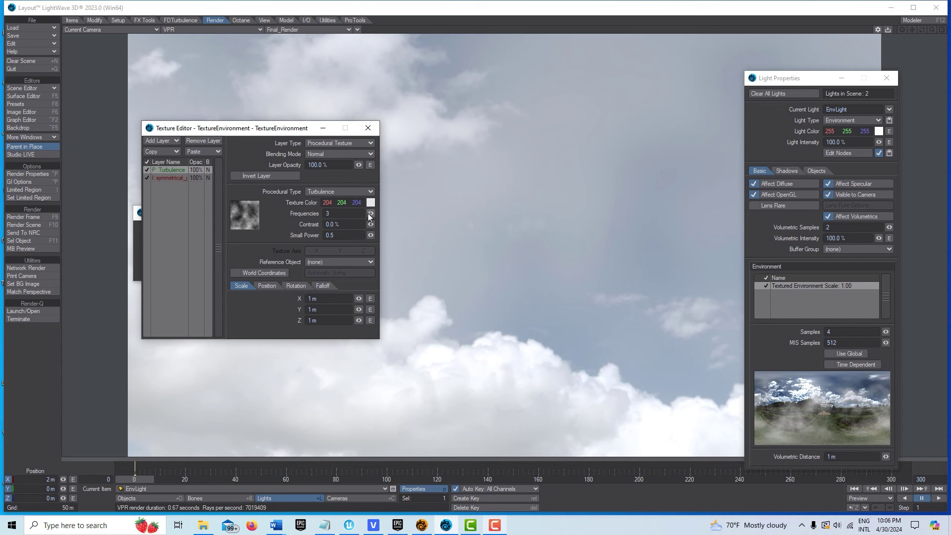
left_click_drag(369, 217, 375, 217)
left_click_drag(371, 224, 376, 223)
Envelope the Turbulence texture's X position in an enlarged Graph Editor, adding a key at about frame 299 with value 1 m
left_click(267, 287)
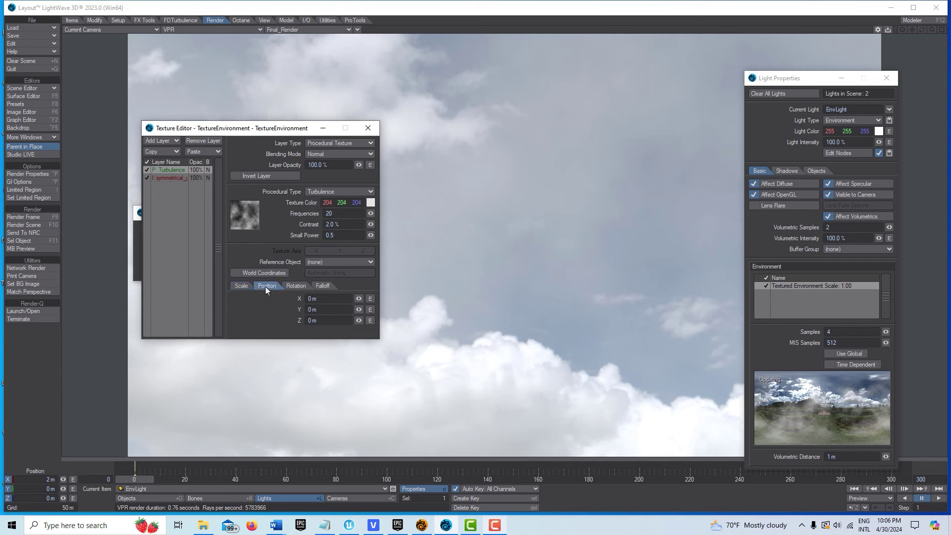
left_click(370, 299)
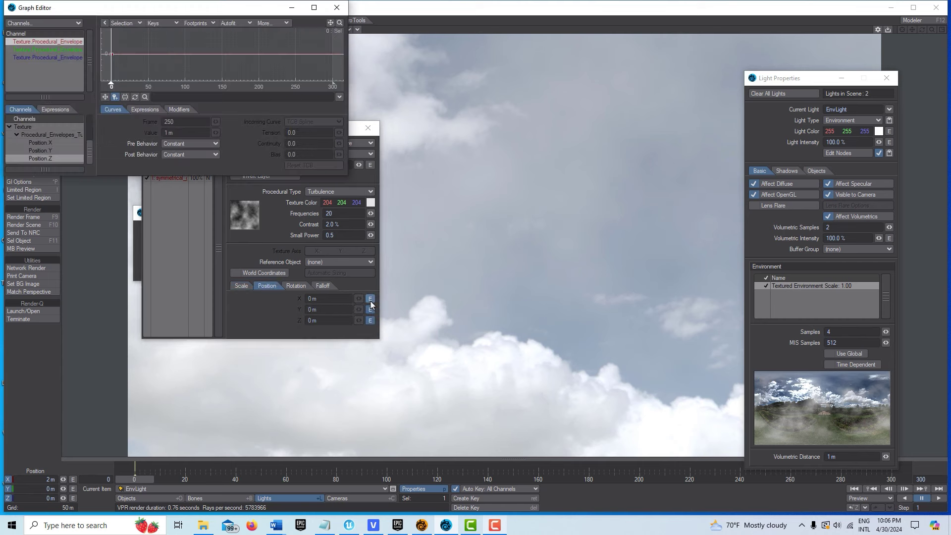
left_click(314, 8)
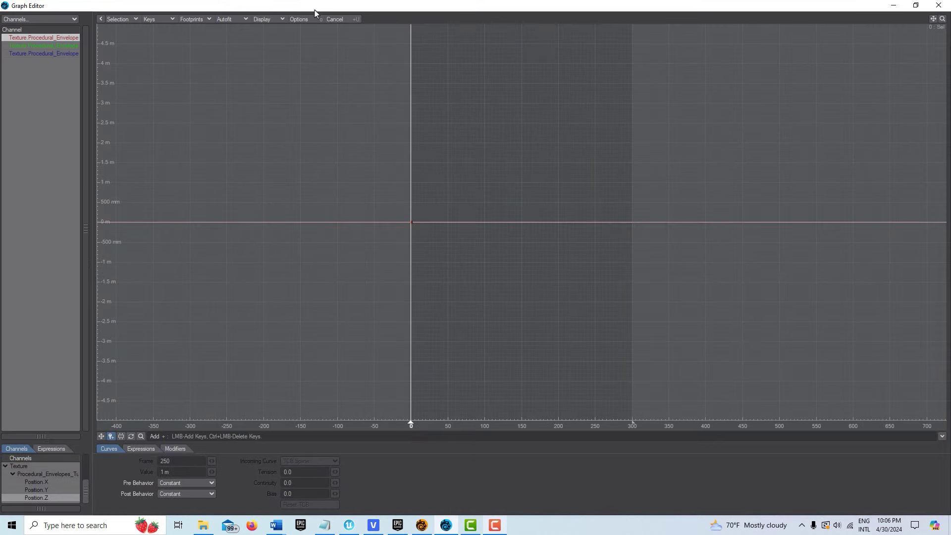
left_click(631, 184)
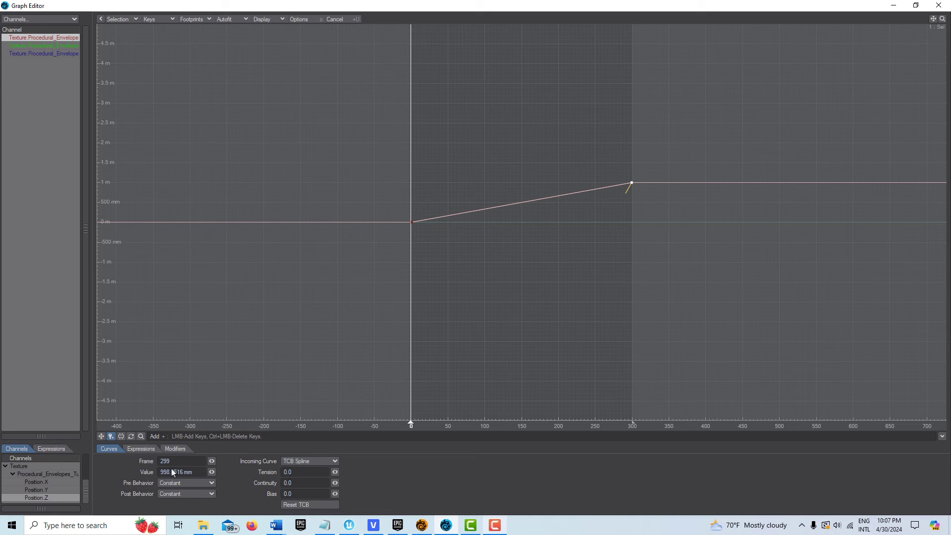
key("Return")
key("Tab")
type("1")
left_click(774, 292)
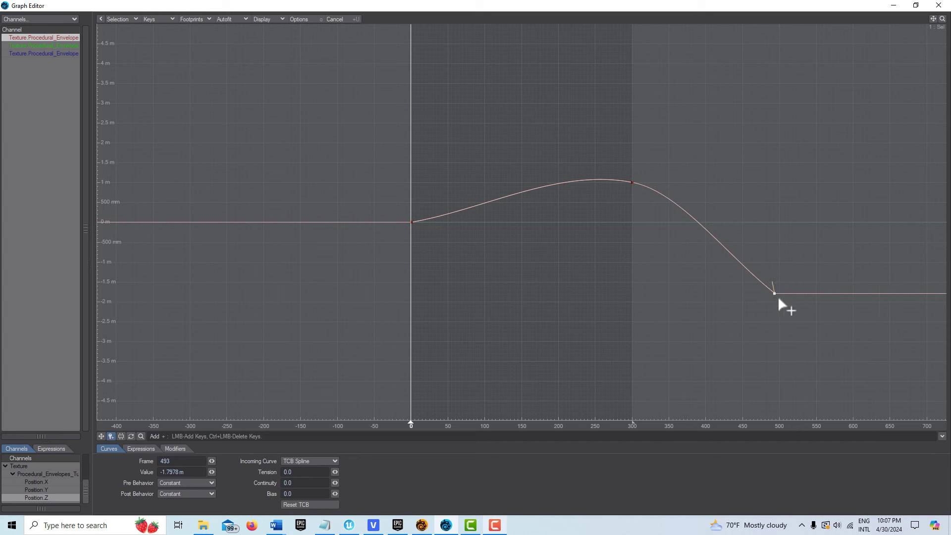
left_click(101, 436)
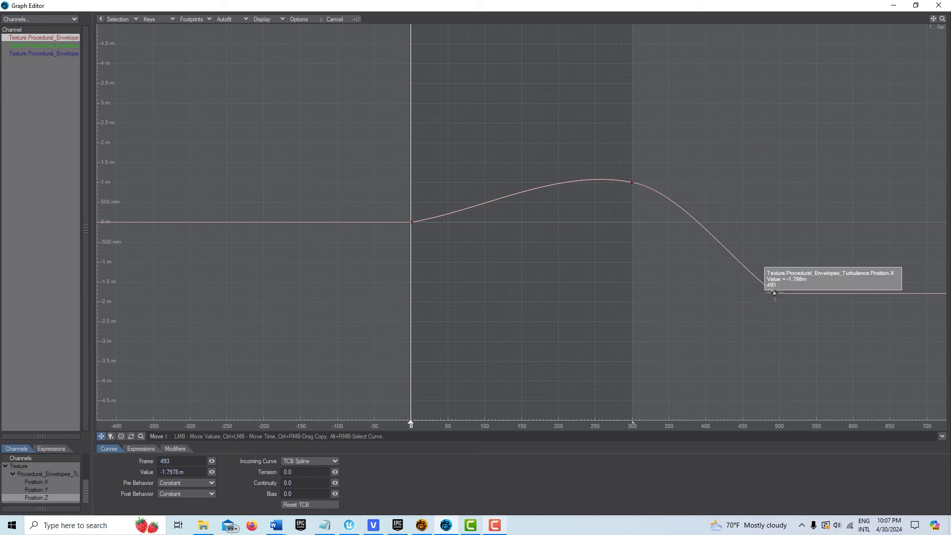
left_click(774, 293)
key("Delete")
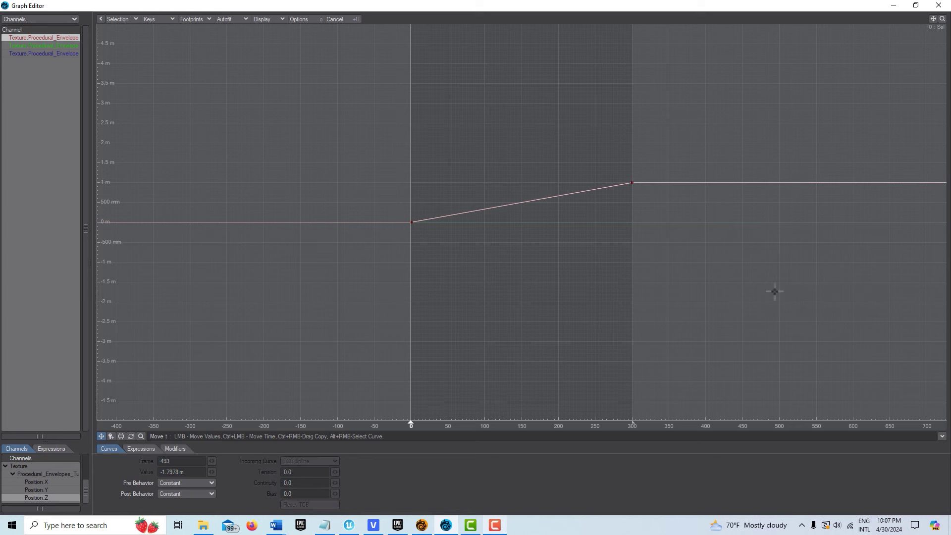
Minimize the Graph Editor and lower the Turbulence layer's opacity to about 31%
left_click(892, 9)
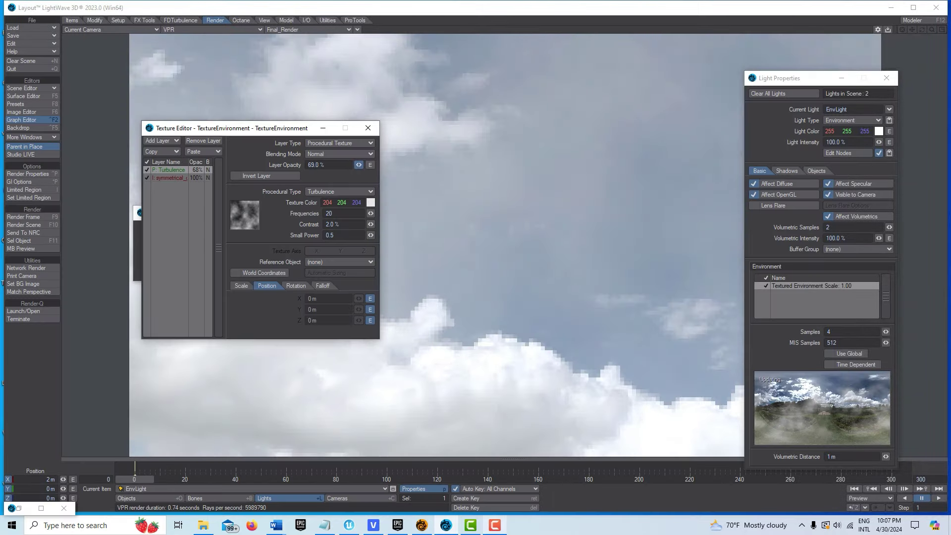
left_click_drag(360, 167, 322, 168)
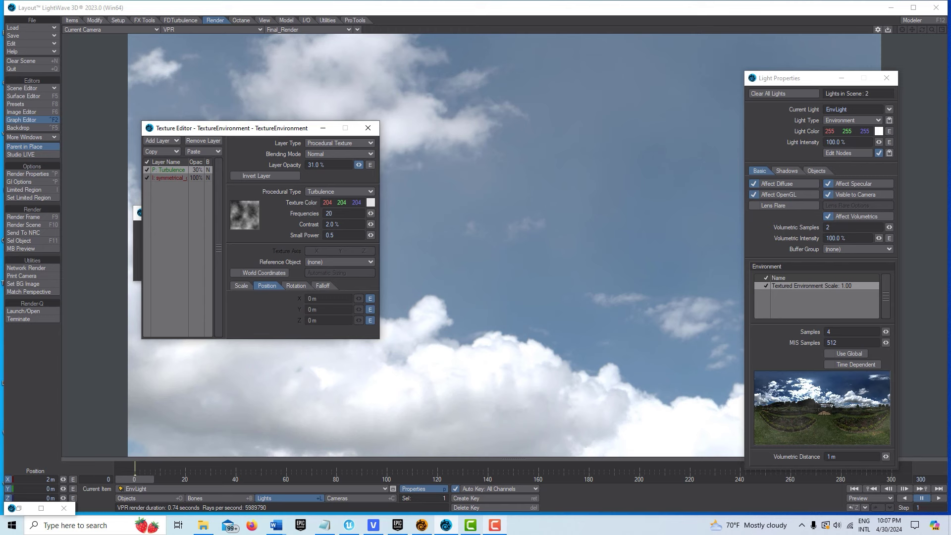
Clear the light properties, texture editor and Textured Environment windows from the view and play back the animation
left_click(841, 78)
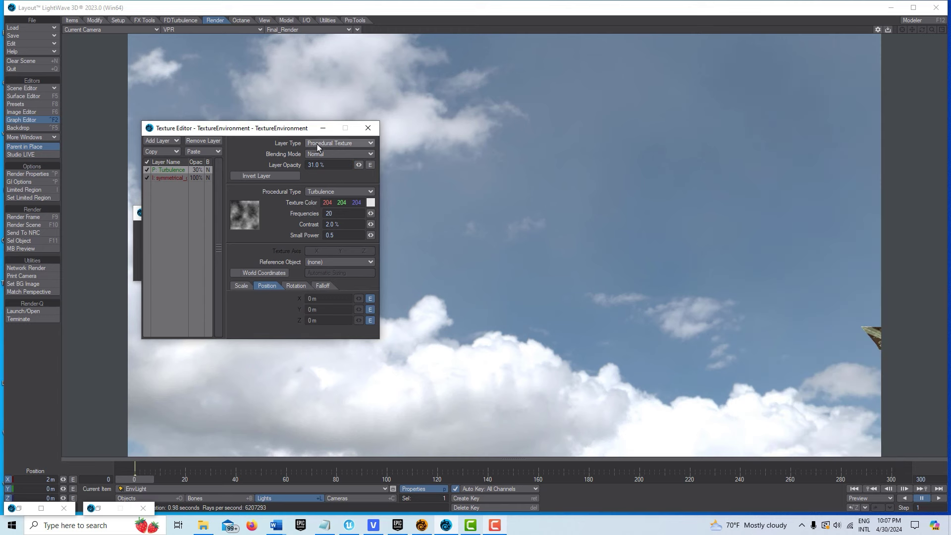
left_click(323, 127)
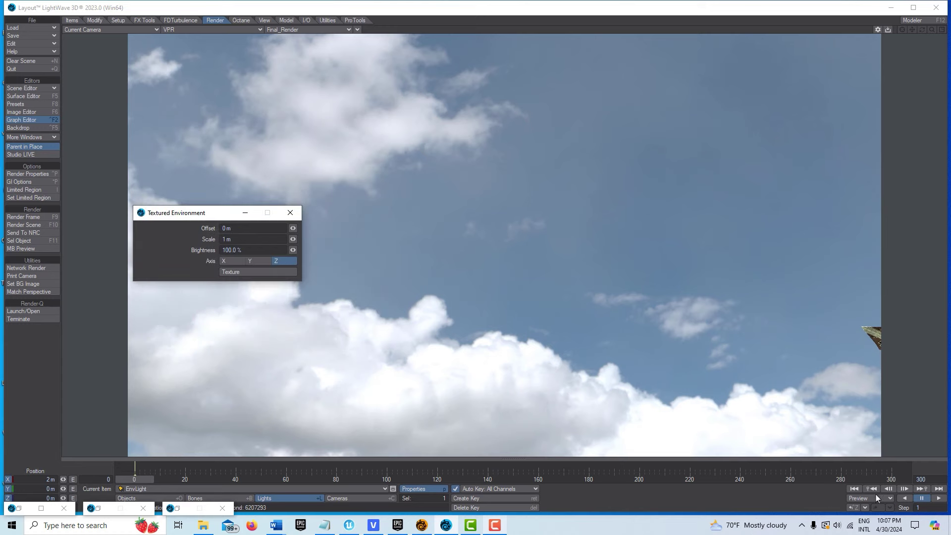
left_click(856, 490)
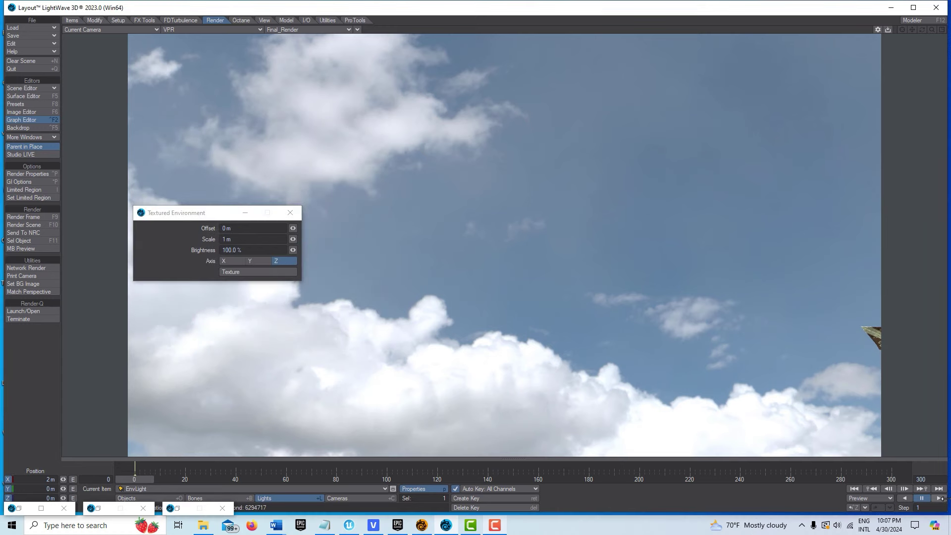
left_click(939, 499)
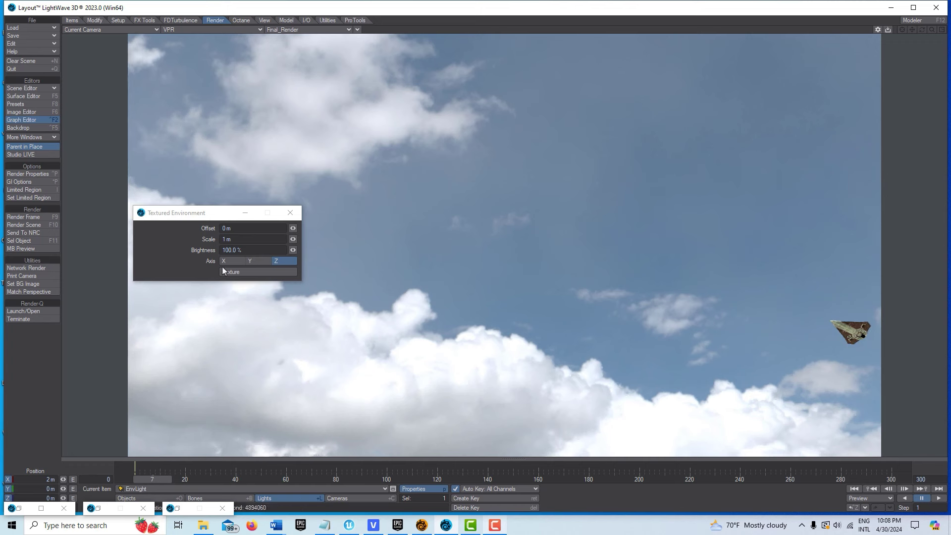
left_click(291, 213)
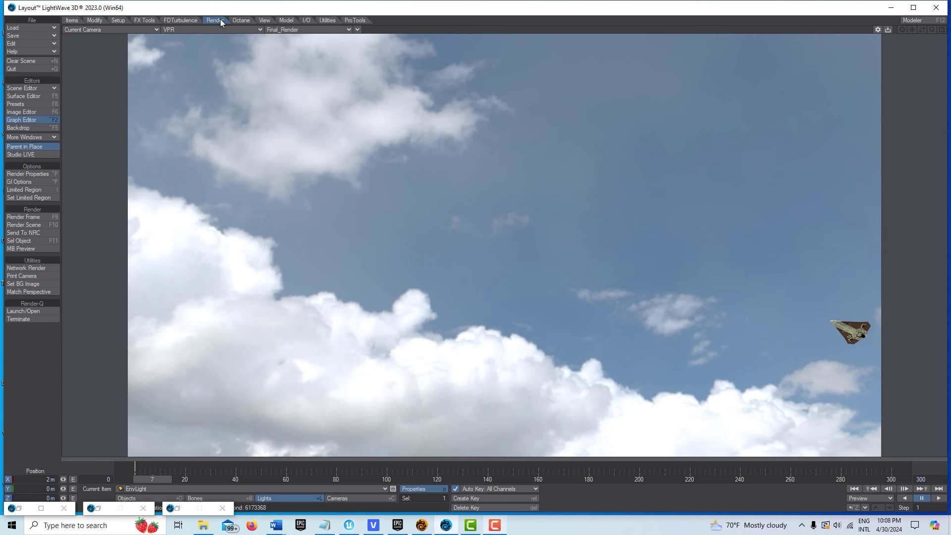
Enable volumetric scattering in the render properties' volumetrics settings and lower the scattering weight to 3%
left_click(28, 173)
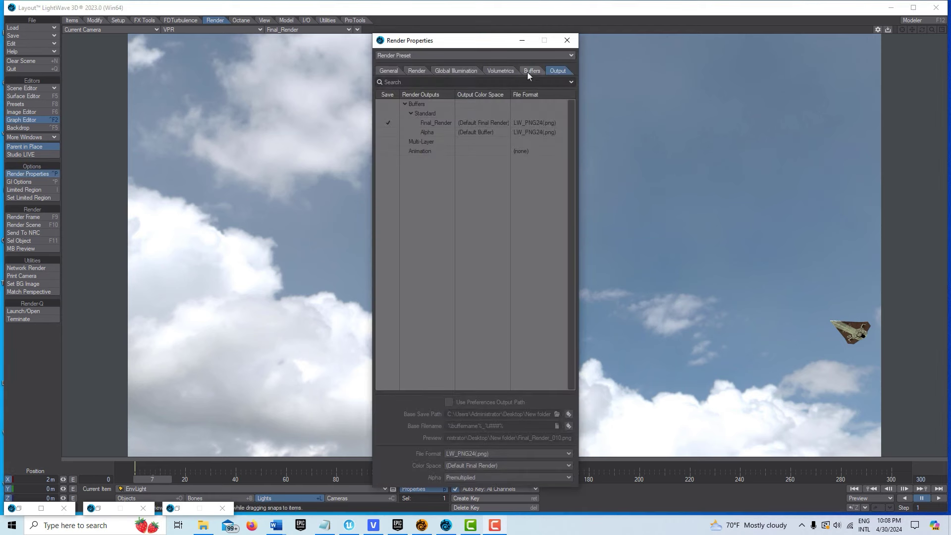
left_click(512, 72)
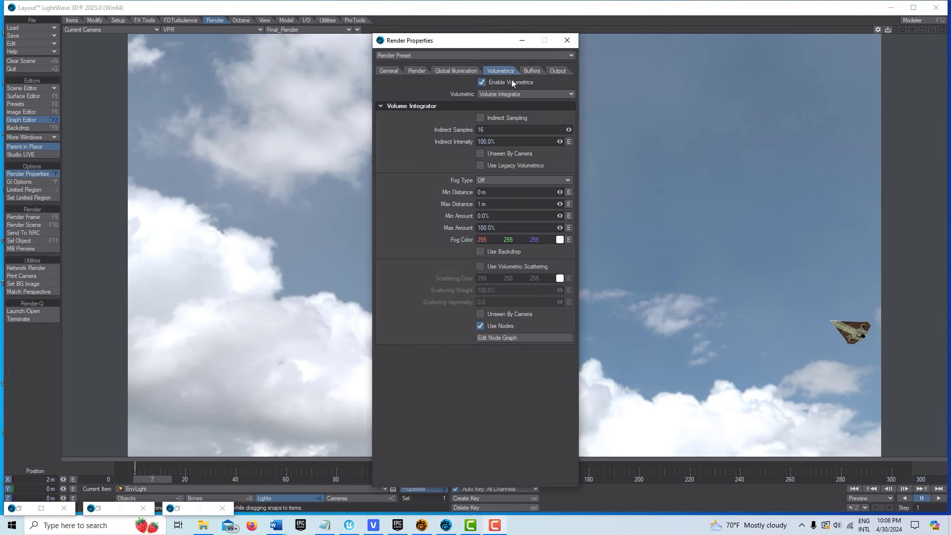
left_click(480, 267)
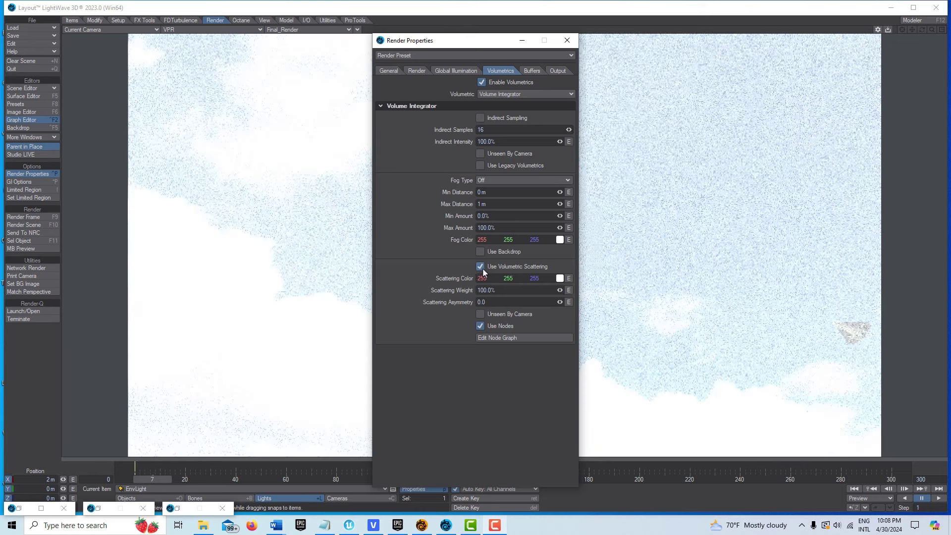
left_click(560, 278)
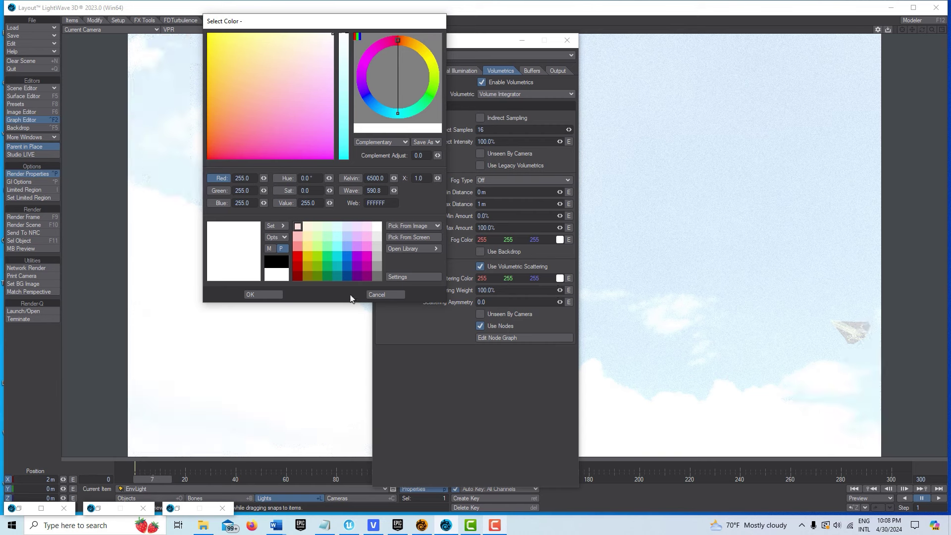
left_click(382, 295)
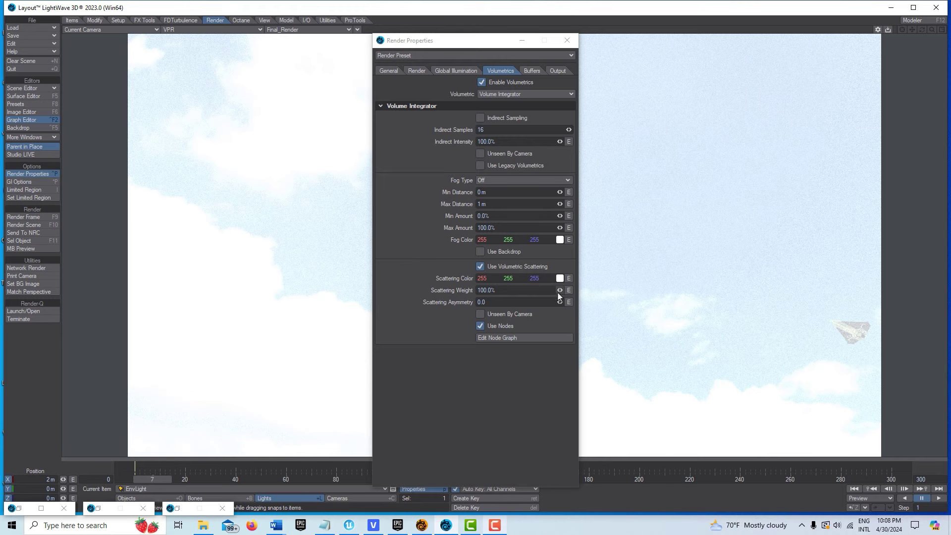
left_click_drag(560, 290, 526, 291)
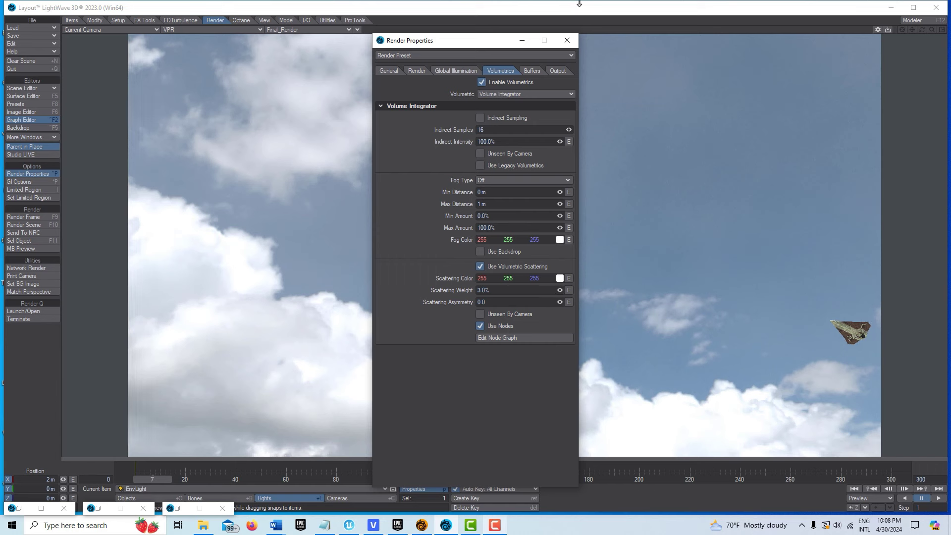
Set the scattering color to the sky's blue (38, 63, 96) by sampling it from the rendered view, and minimize Render Properties
left_click(560, 279)
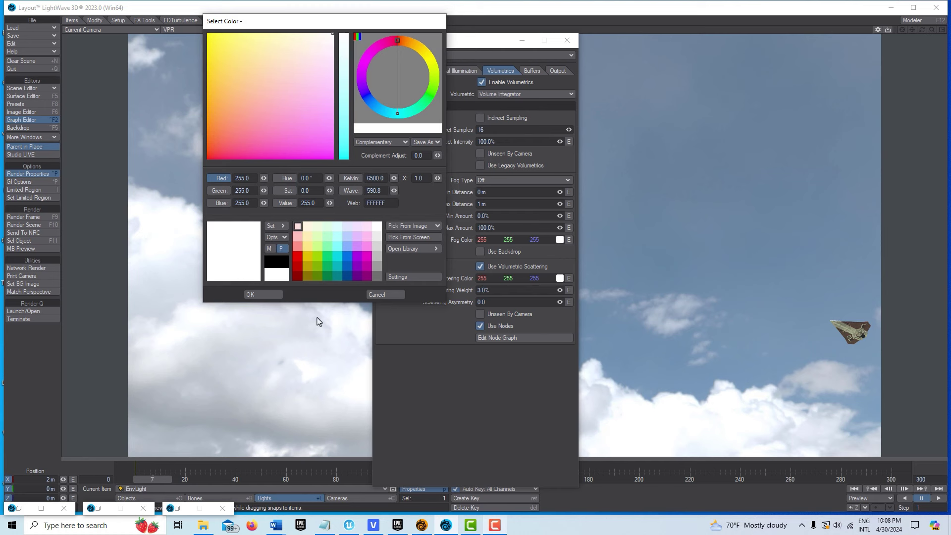
left_click(409, 237)
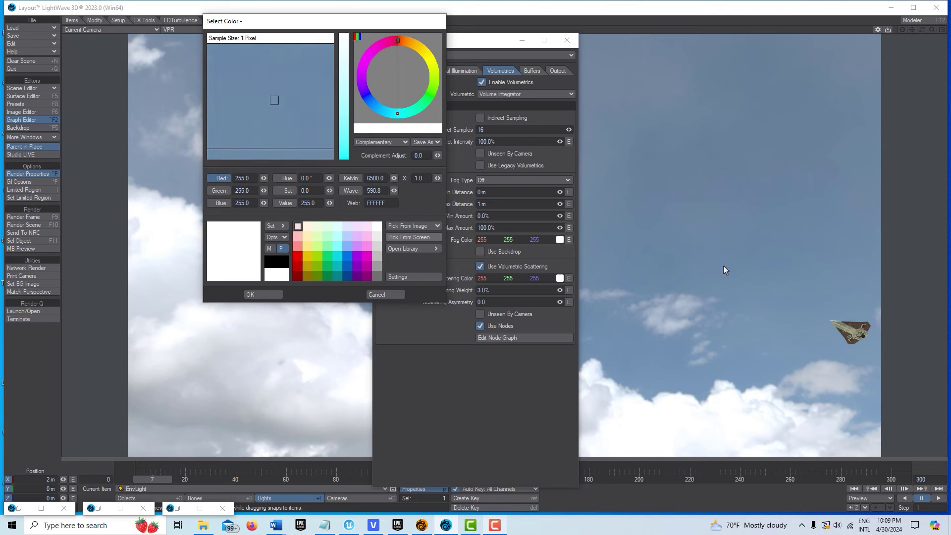
left_click(687, 281)
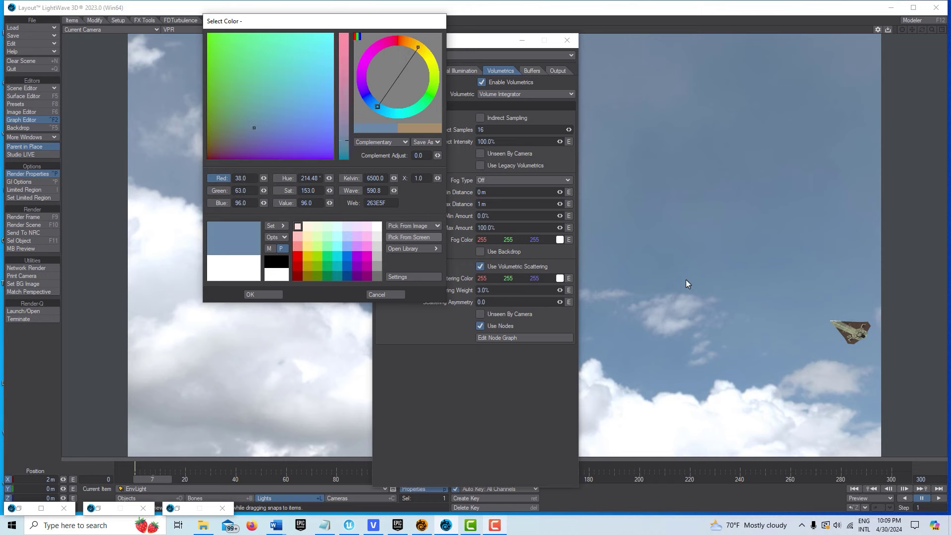
left_click(261, 295)
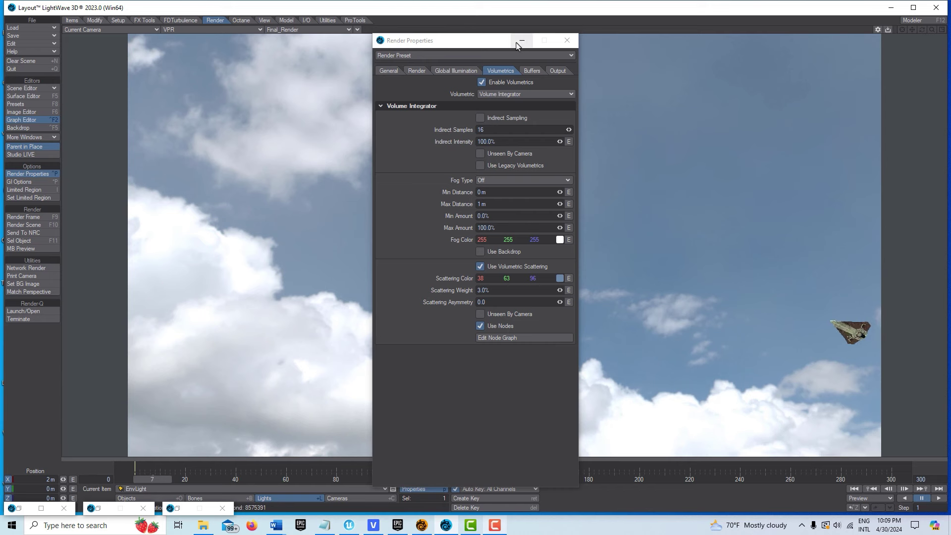
left_click(521, 41)
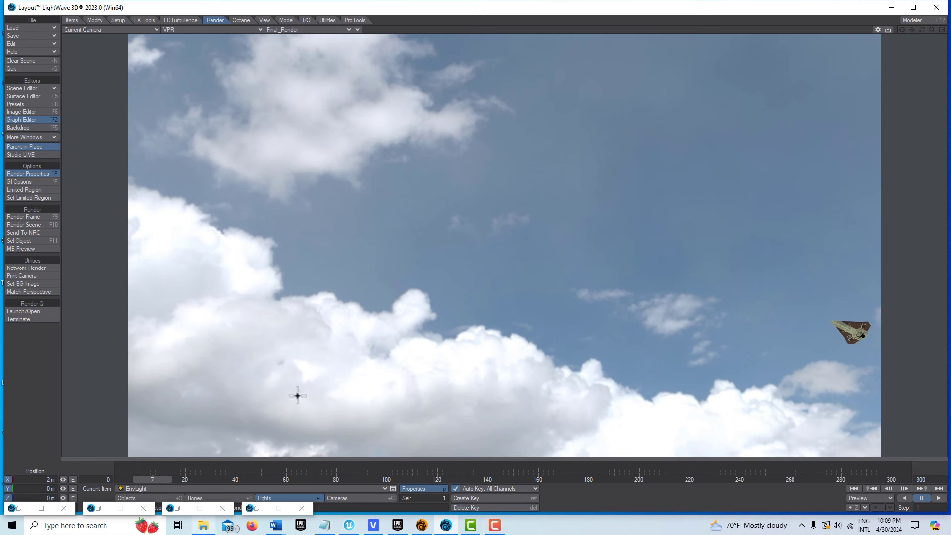
Close all the minimized editor windows and switch the item selection to objects
left_click(301, 509)
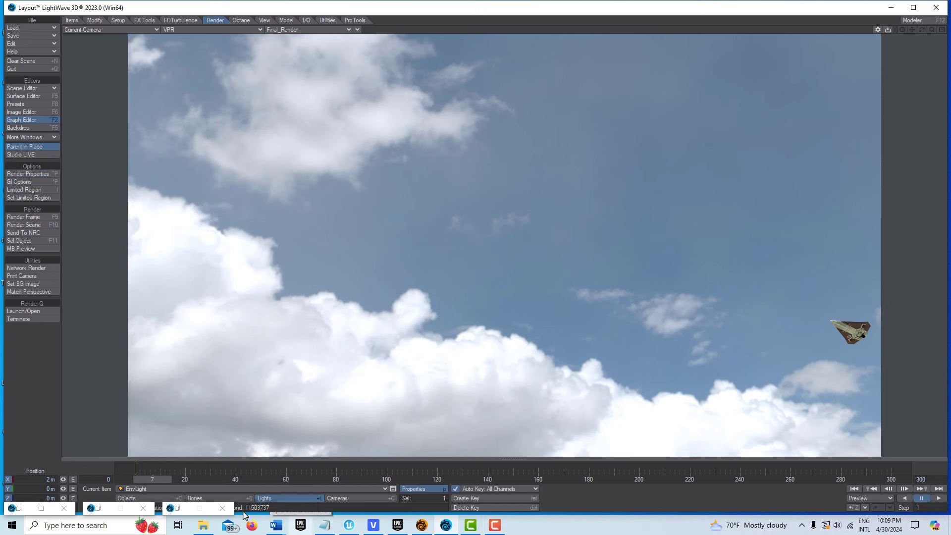
left_click(219, 509)
left_click(143, 509)
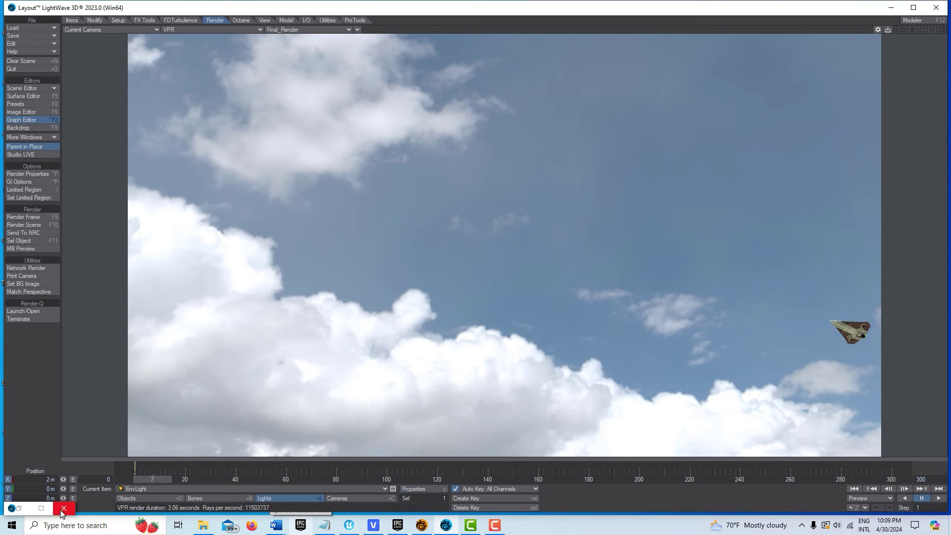
left_click(62, 513)
key("shift+o")
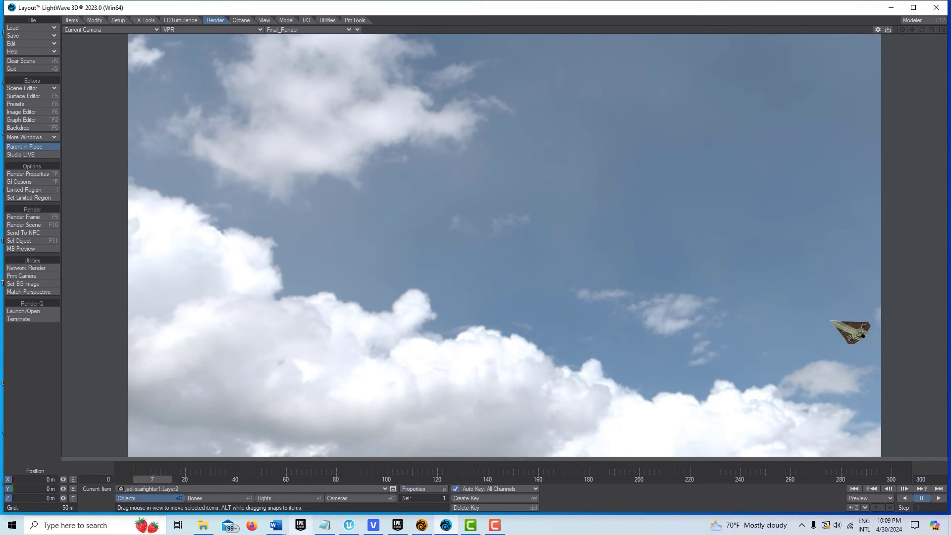
Examine the color space settings and their quick presets in Preferences, leaving them as they are
key("d")
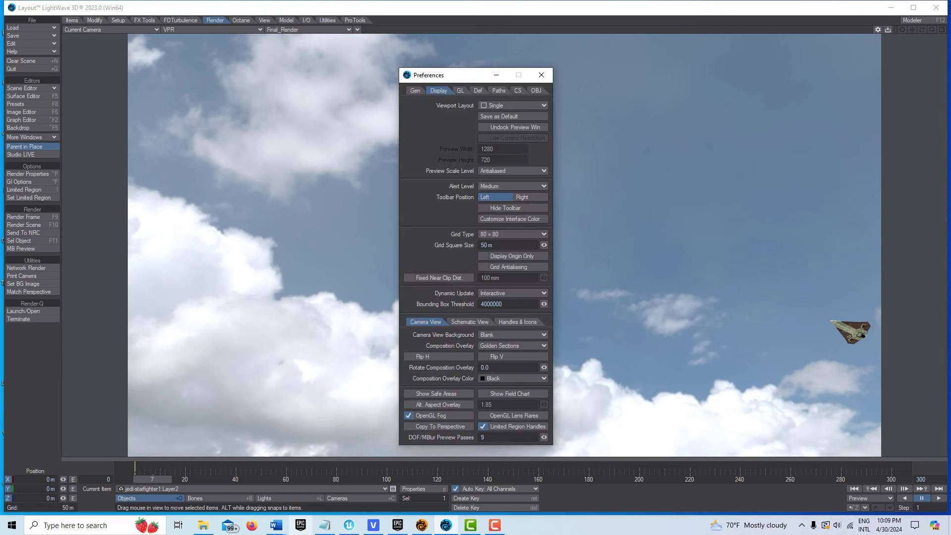
left_click(522, 90)
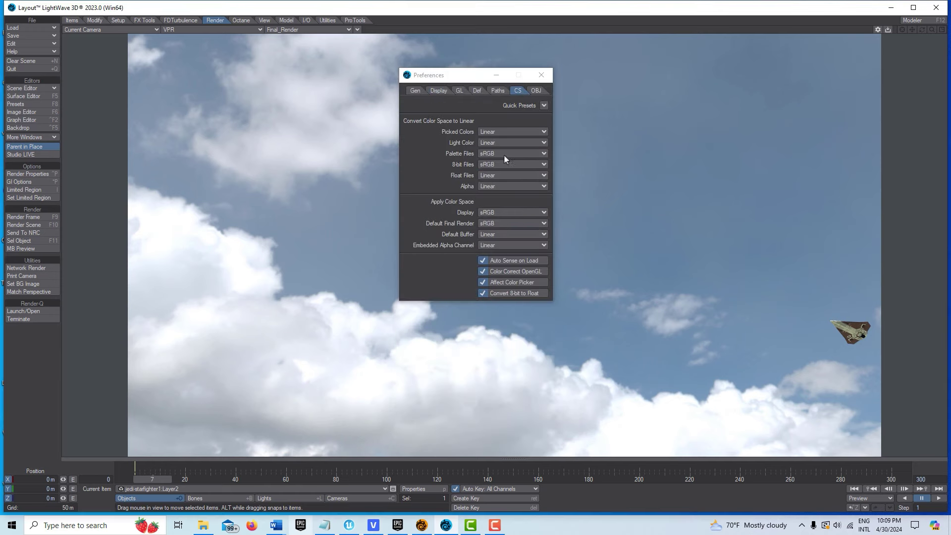
left_click(545, 104)
left_click(543, 104)
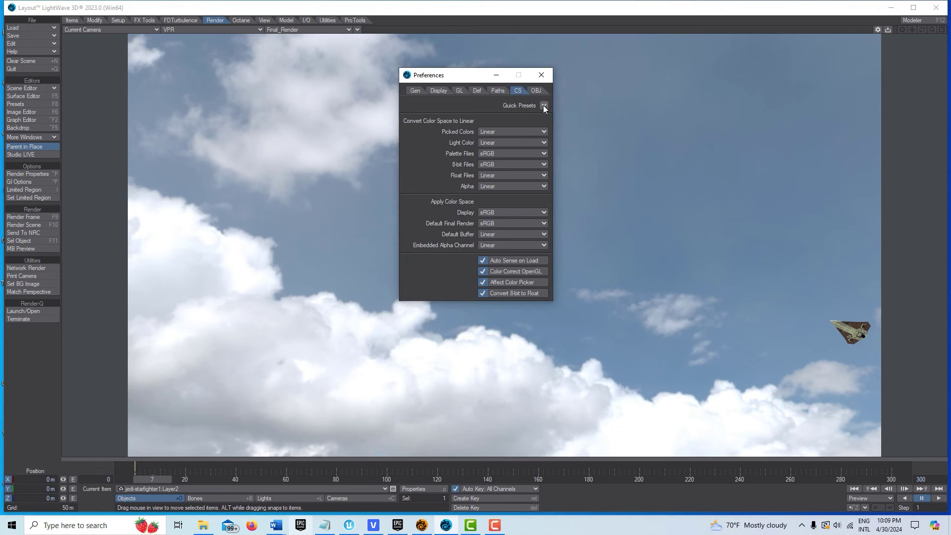
left_click(543, 79)
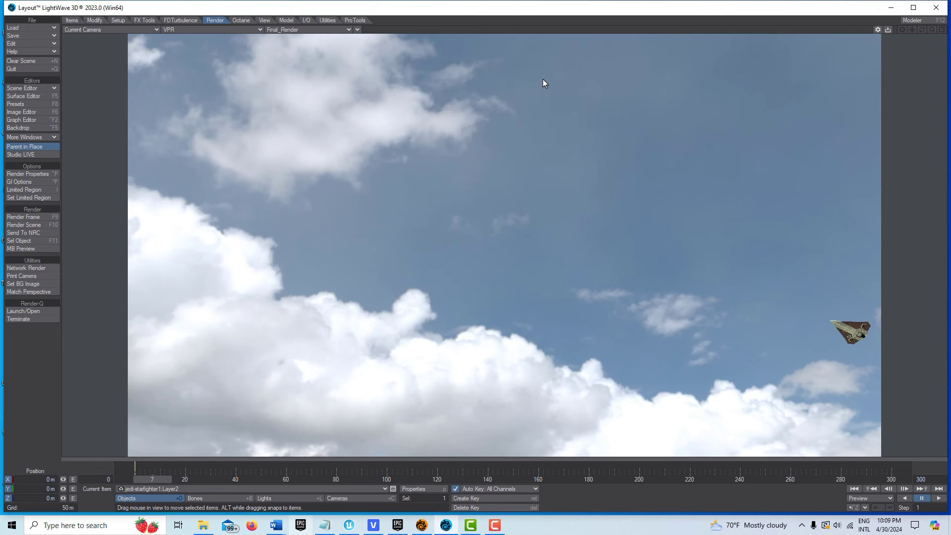